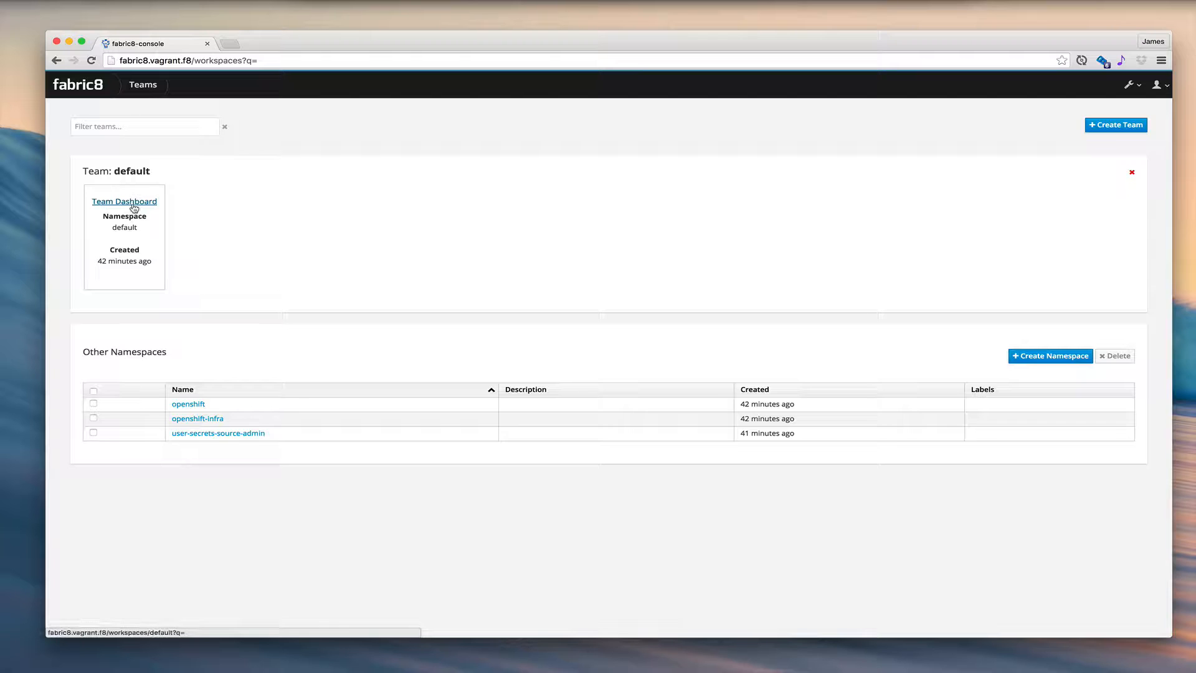
- Create a new Microservice app named awesome in the default team, keeping the suggested package and version
left_click(135, 207)
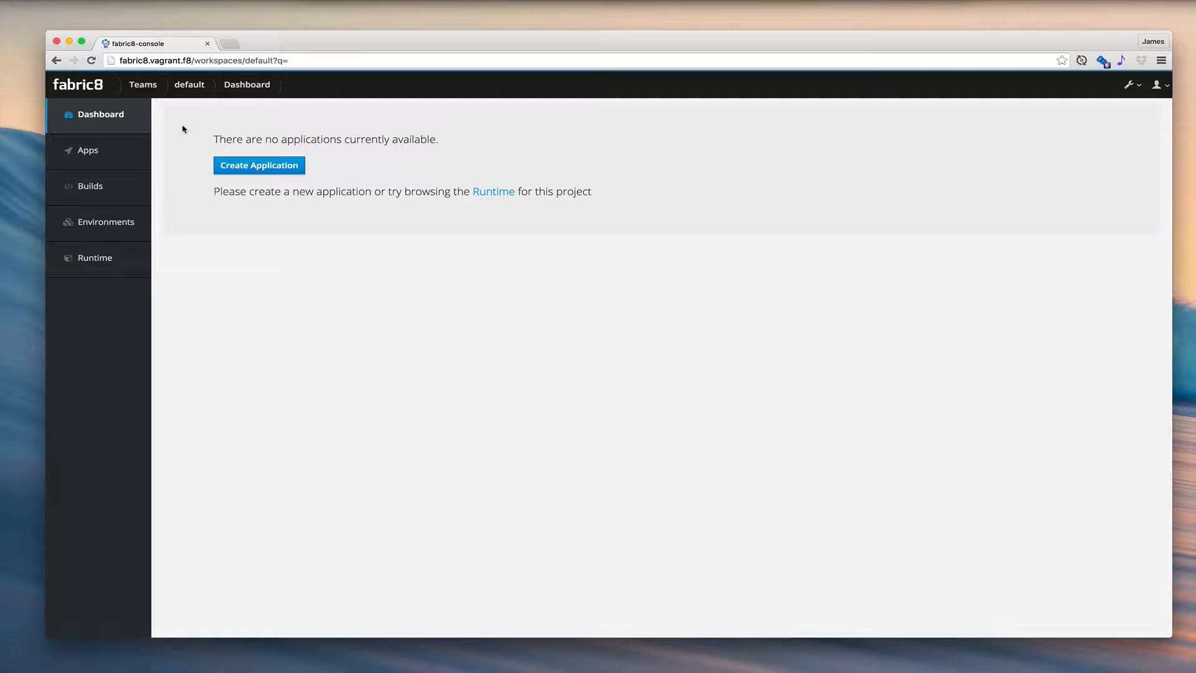
left_click(259, 167)
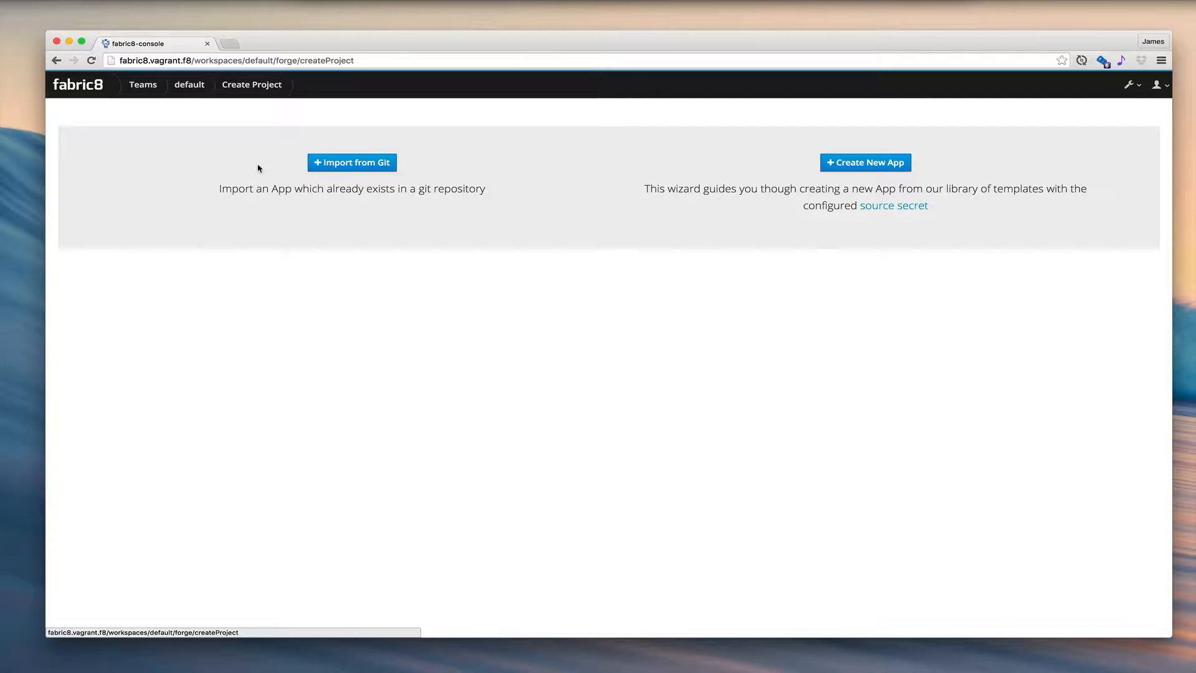
left_click(869, 163)
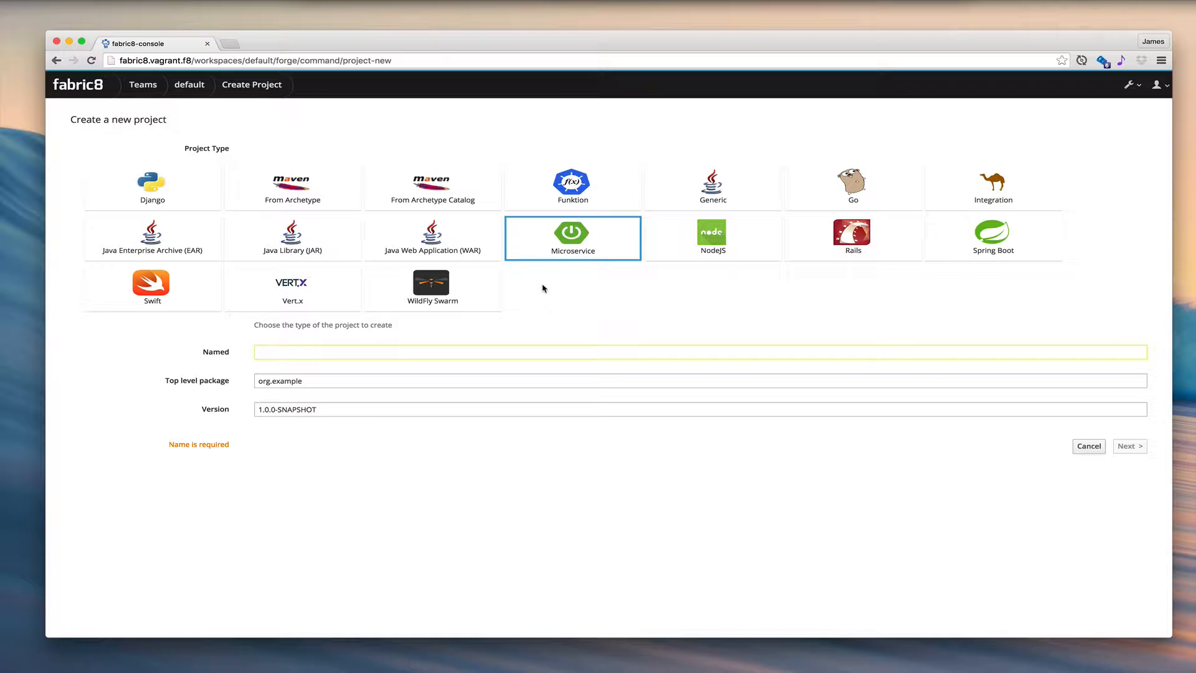
left_click(278, 350)
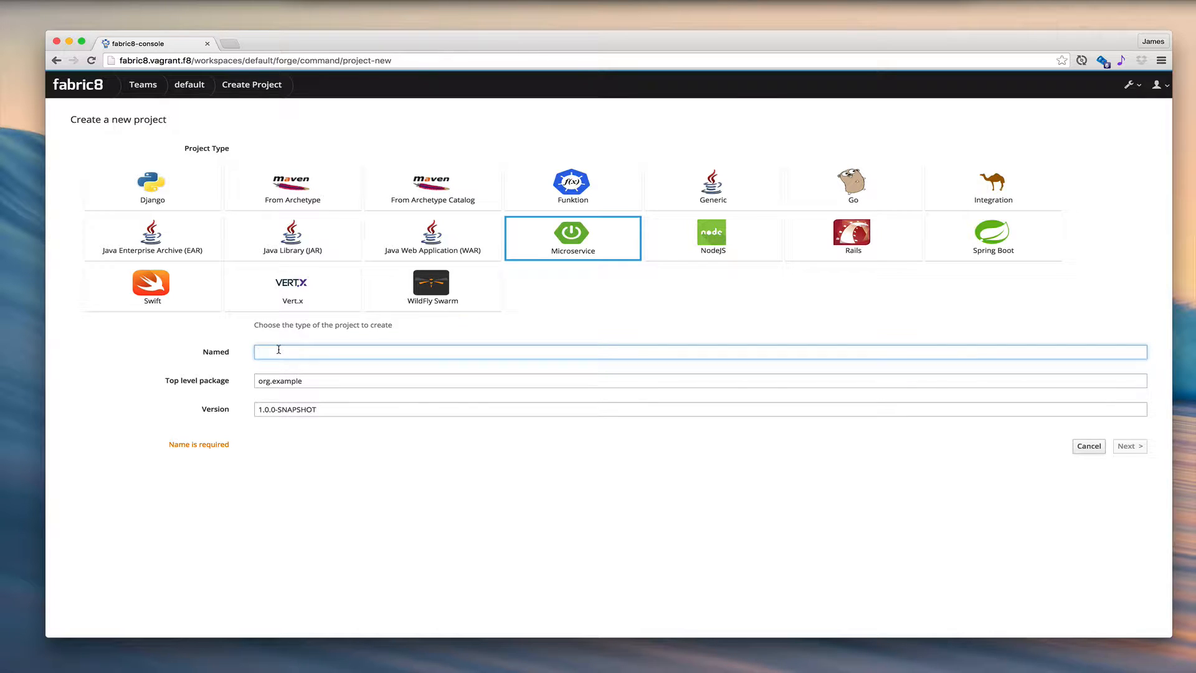
type("awesome")
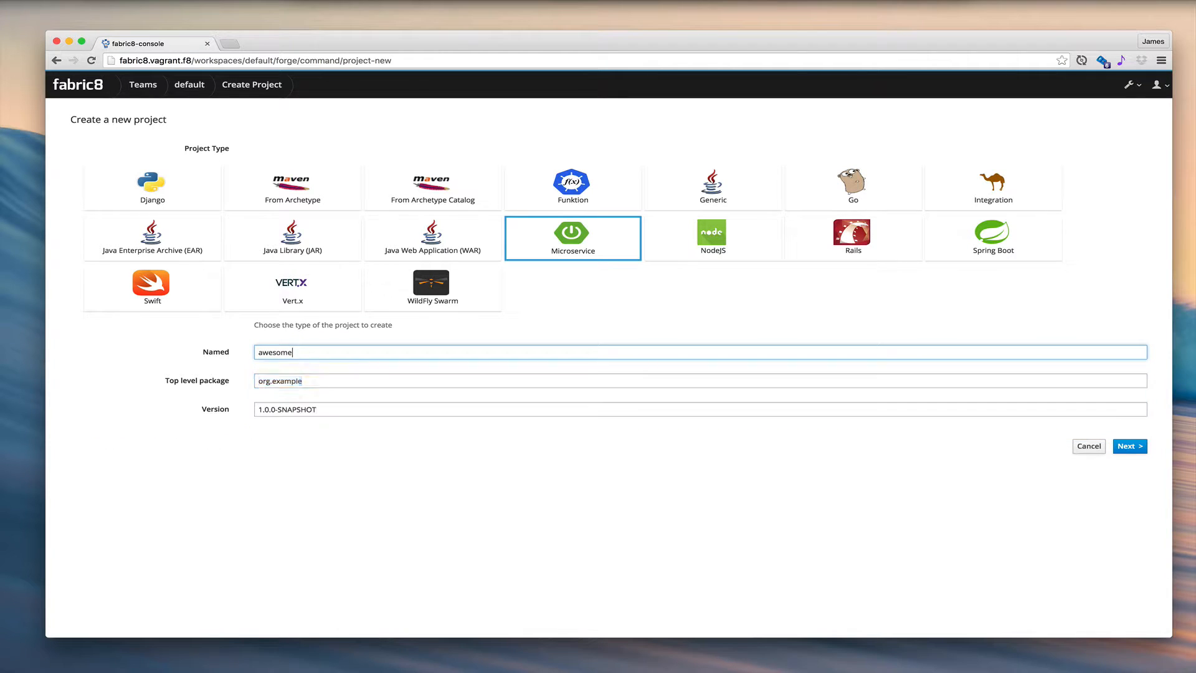
key("Tab")
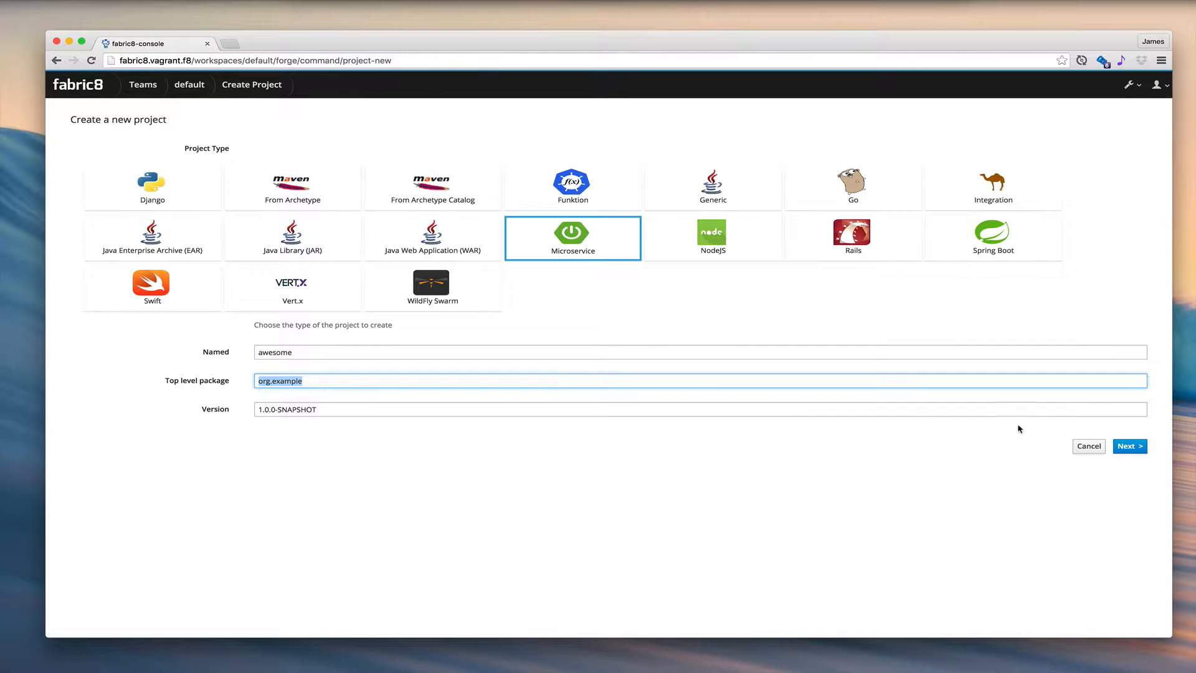
left_click(1134, 450)
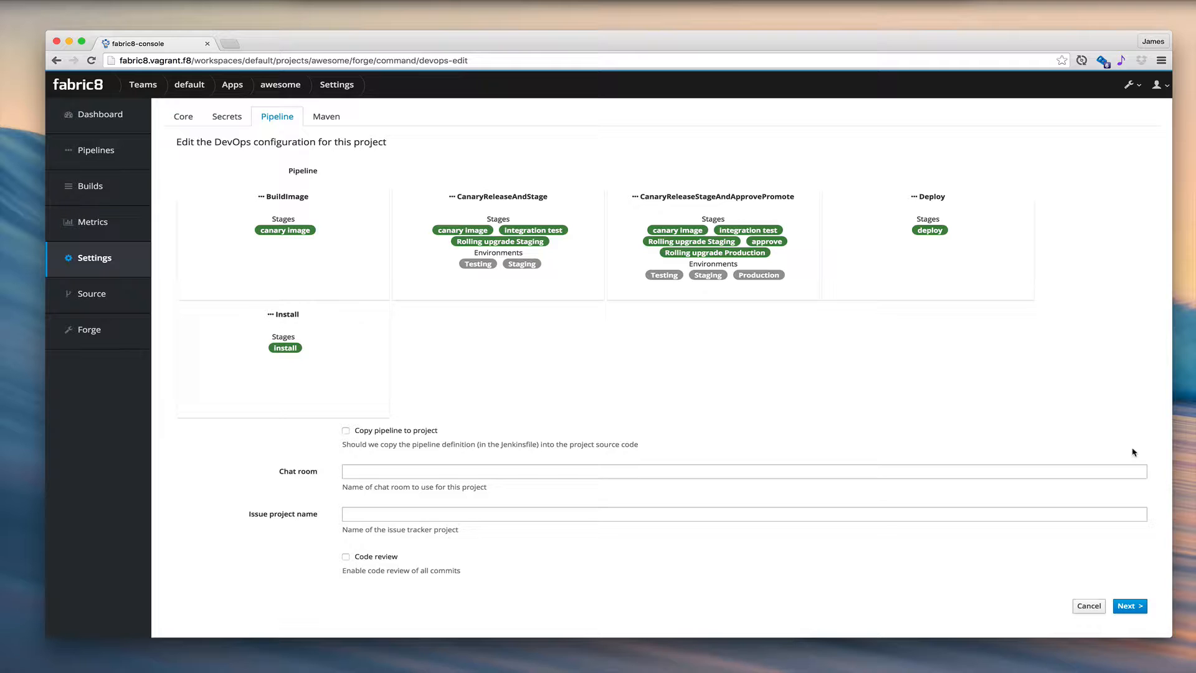
- Assign the CanaryReleaseStageAndApprovePromote pipeline to the awesome project, with the pipeline definition copied into its source code, and submit the configuration
left_click(733, 279)
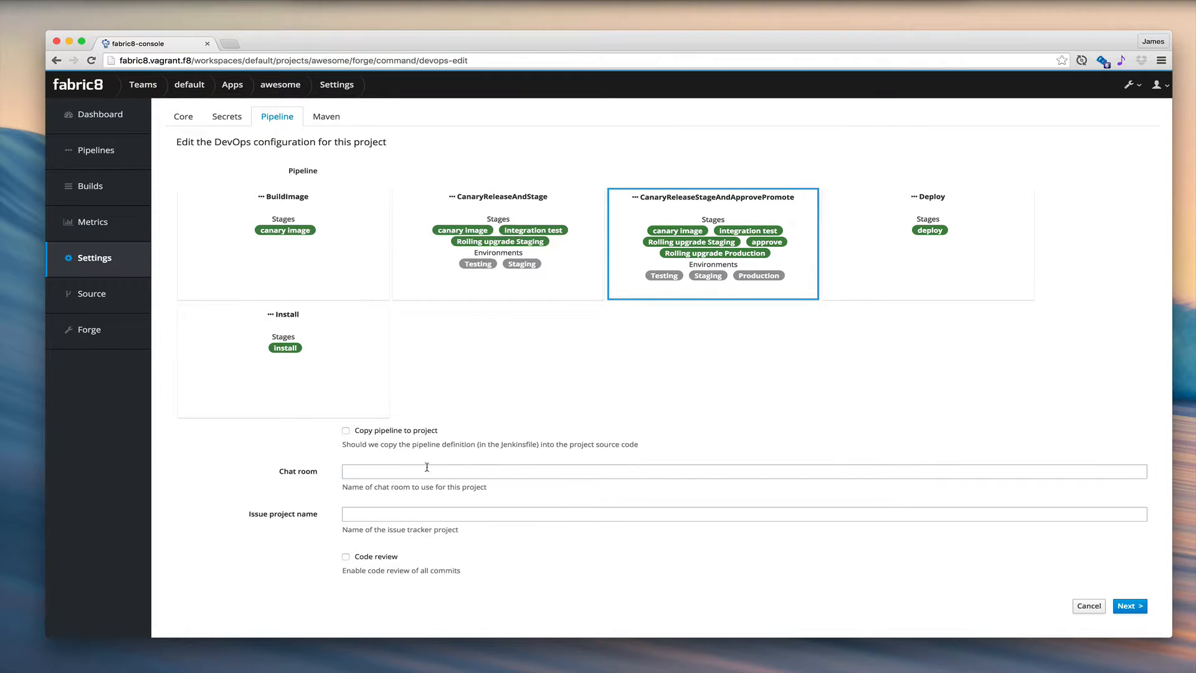
left_click(374, 430)
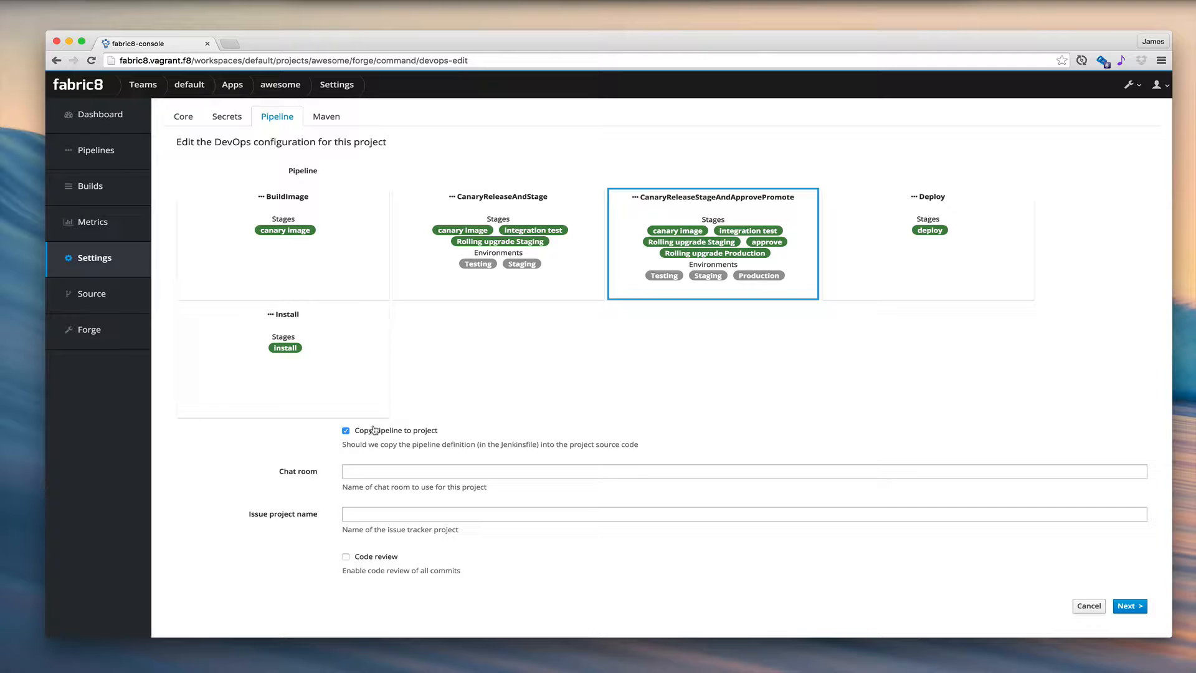
left_click(1129, 606)
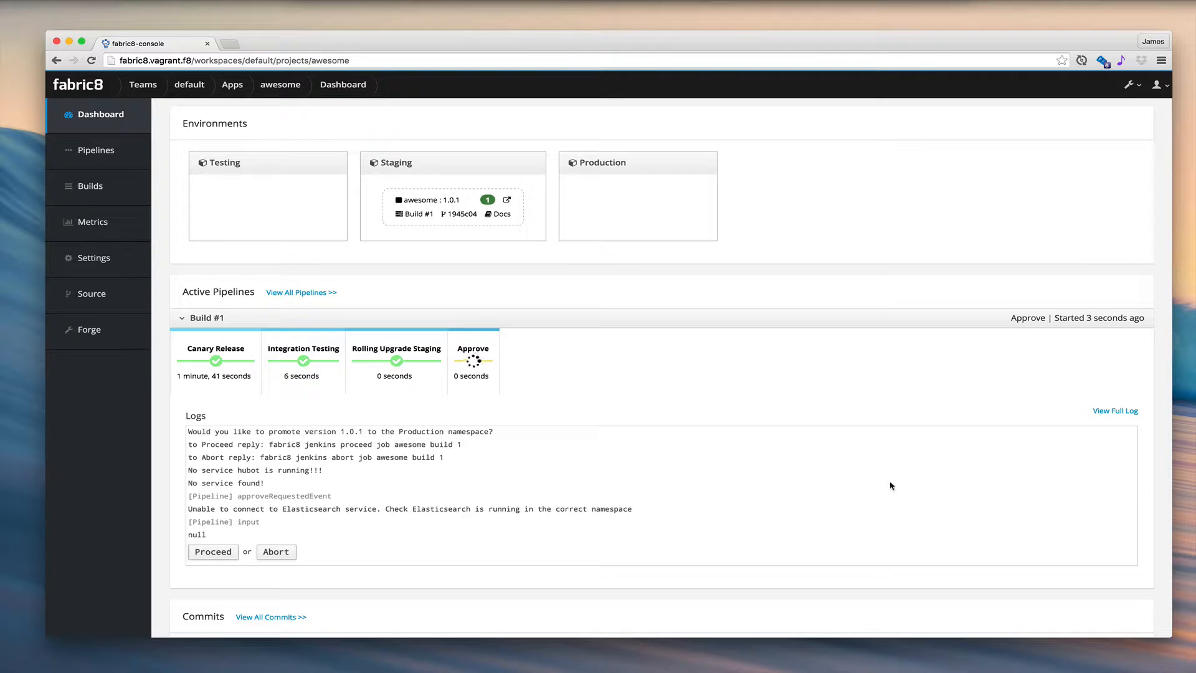
- Open the awesome service running in Staging, check its hello response, and return to the project dashboard
left_click(507, 202)
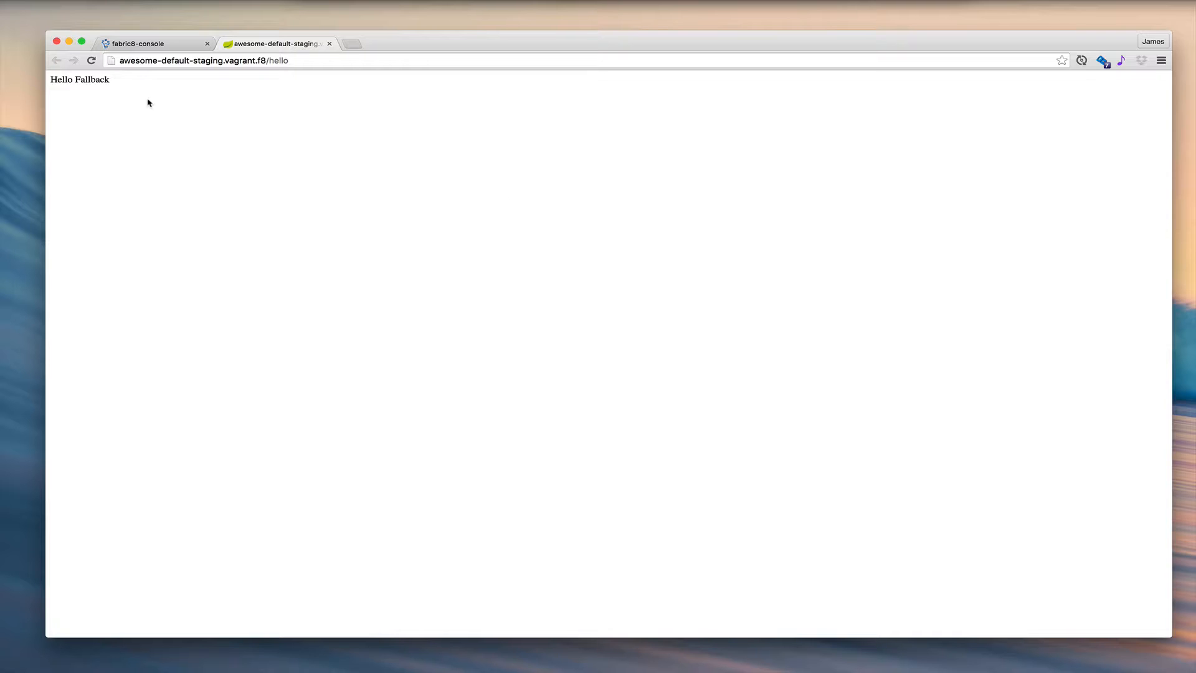
double_click(101, 81)
left_click(177, 86)
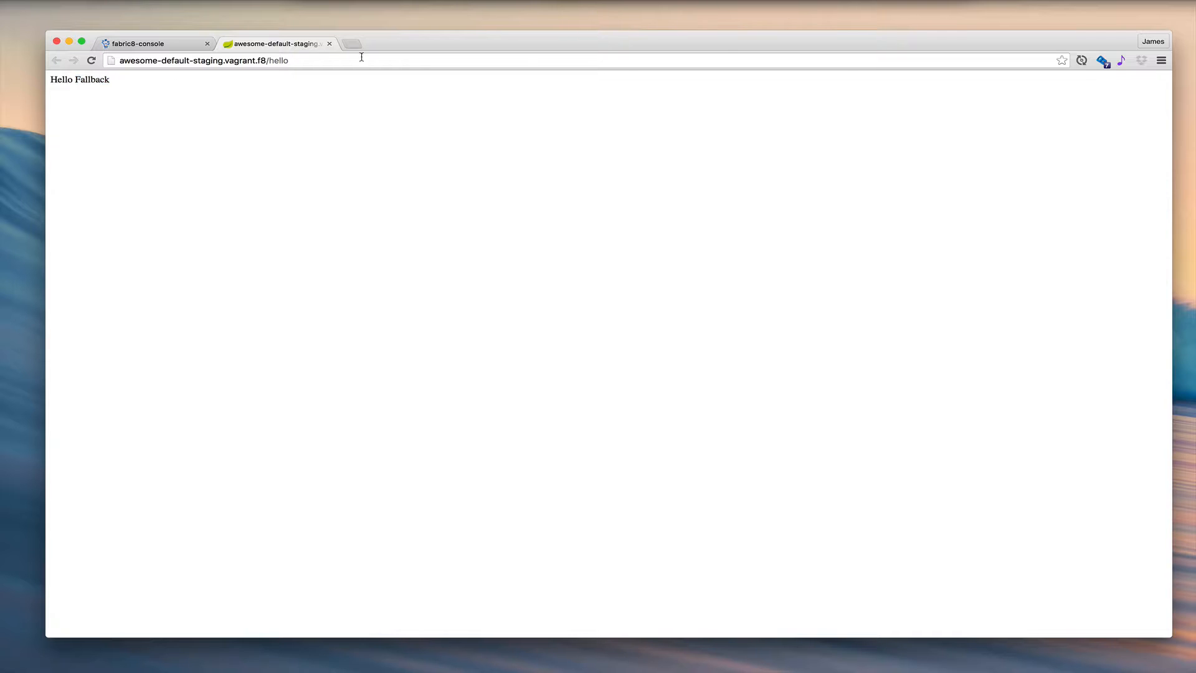
left_click(329, 43)
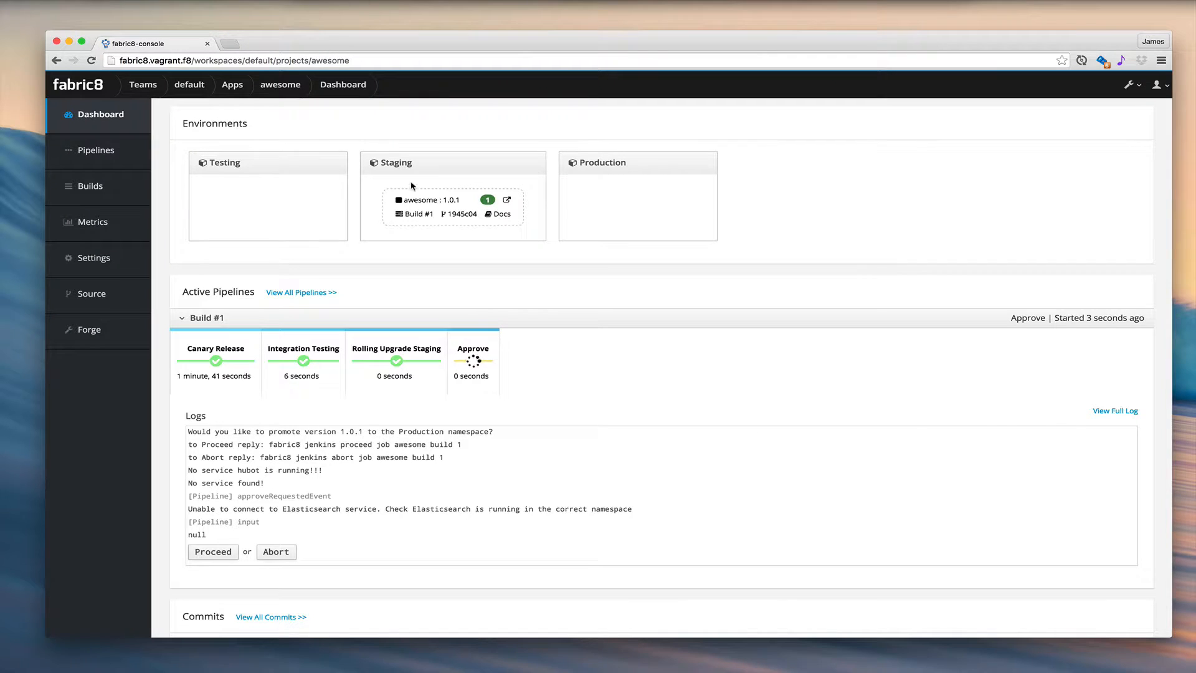
- View the logs of the awesome pod in Staging, close them, and return to the project dashboard
left_click(489, 202)
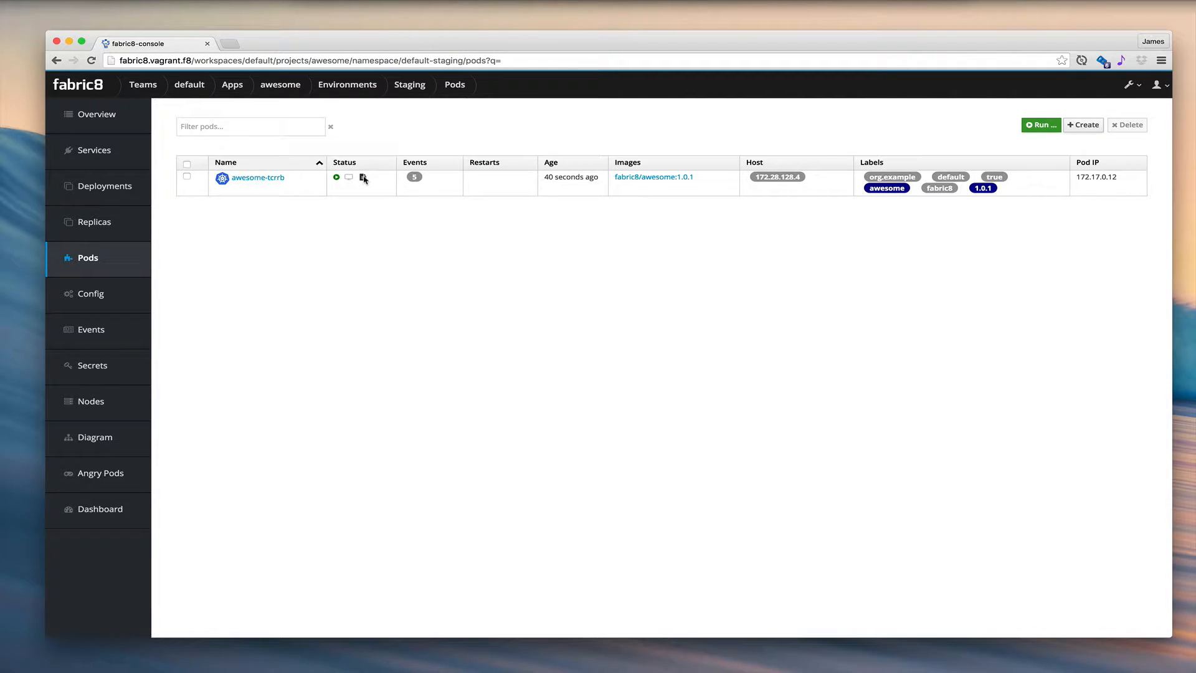
left_click(364, 178)
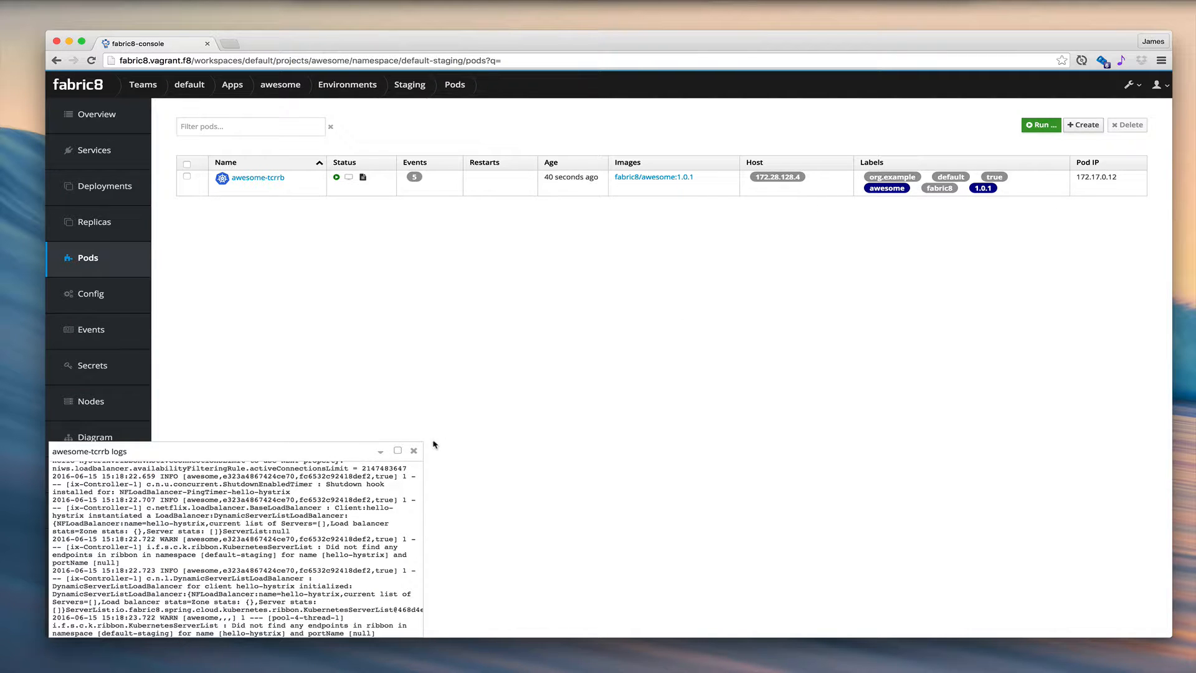
left_click(414, 450)
left_click(279, 89)
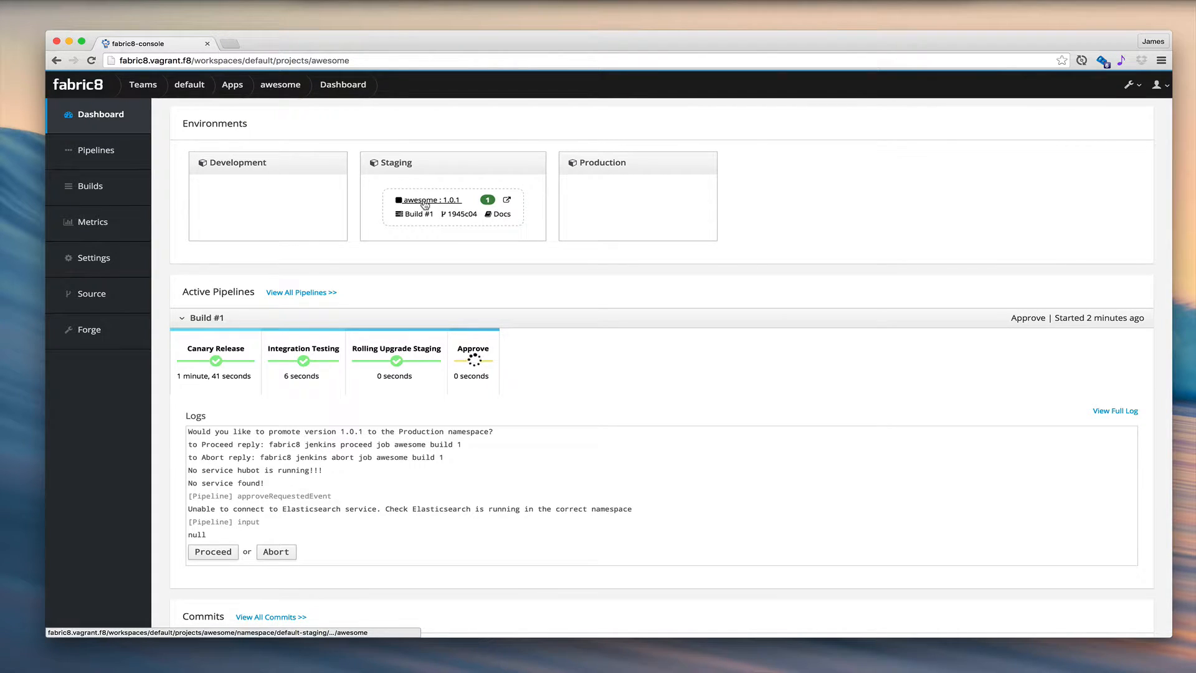
- Examine the YAML definition of the awesome replication controller in Staging, and return to the project dashboard
left_click(425, 203)
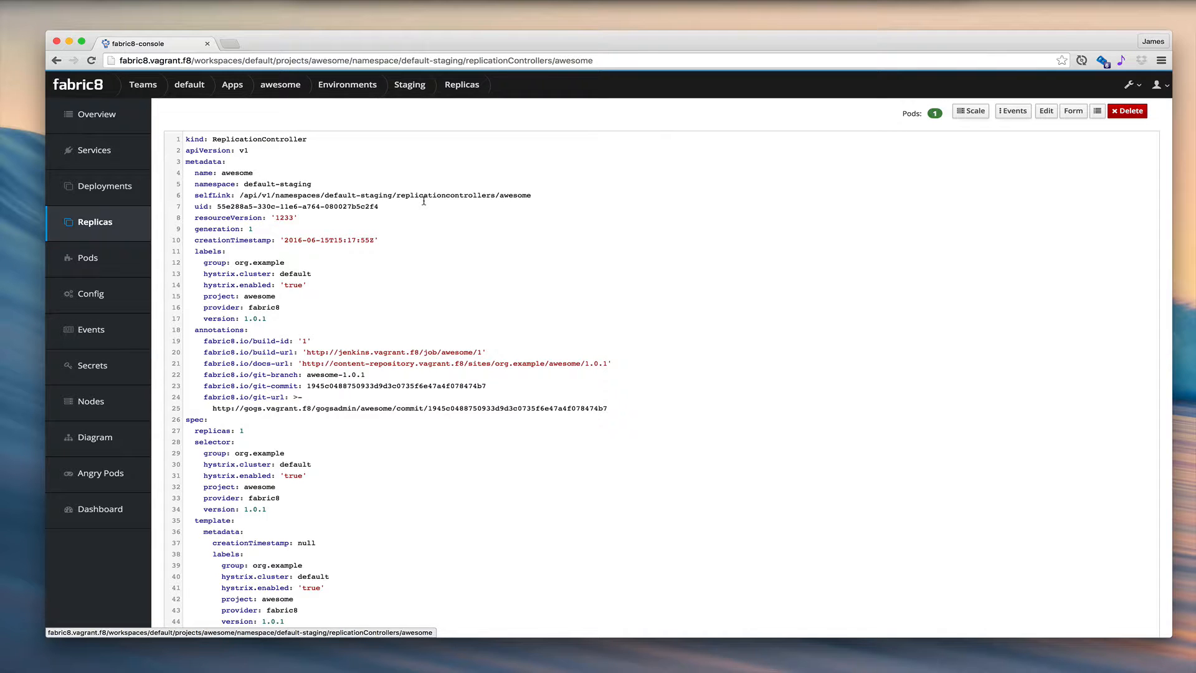
scroll(353, 391, "down", 3)
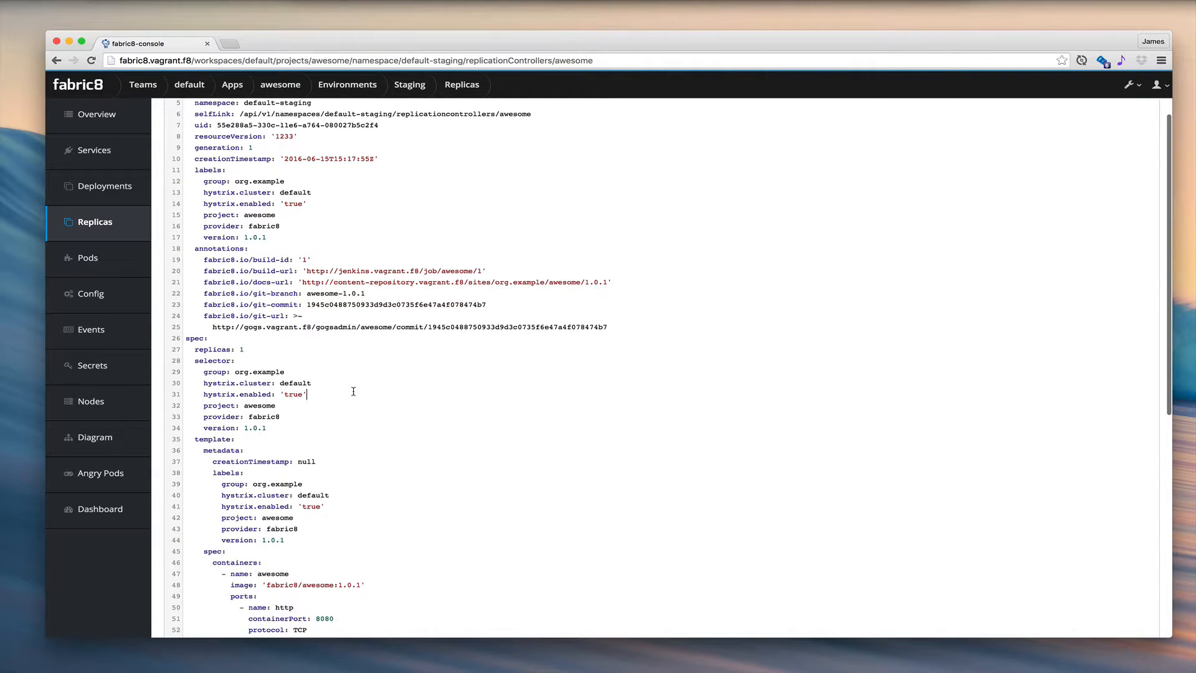
scroll(353, 392, "down", 8)
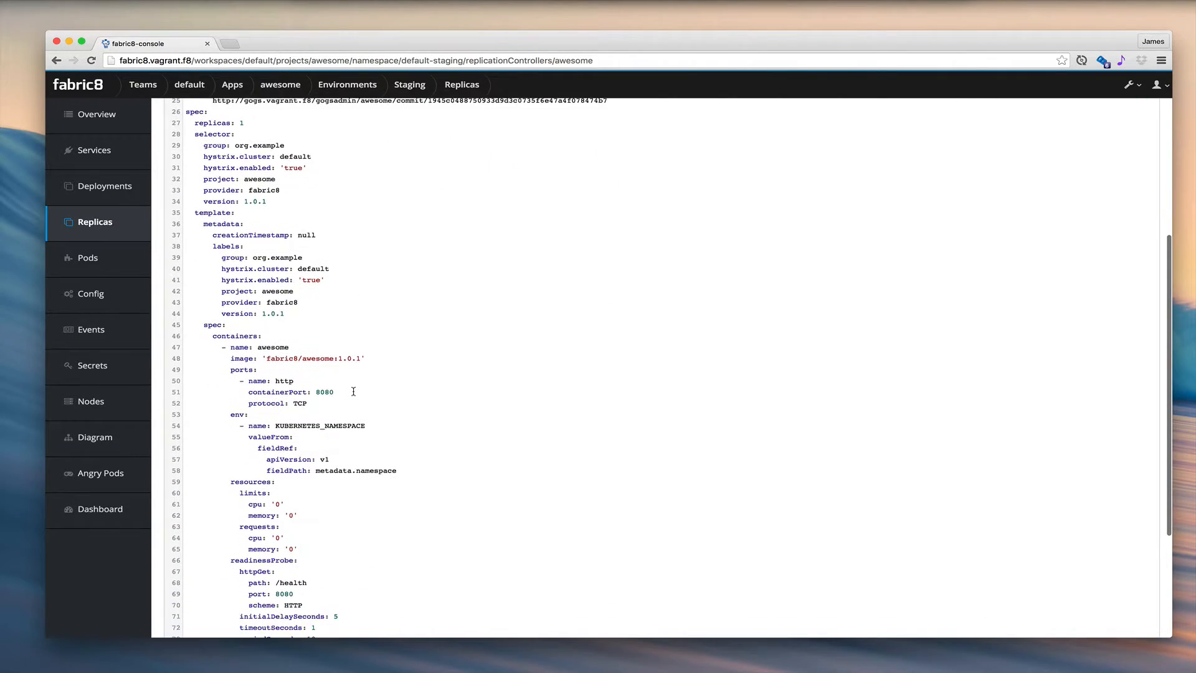
scroll(354, 391, "up", 12)
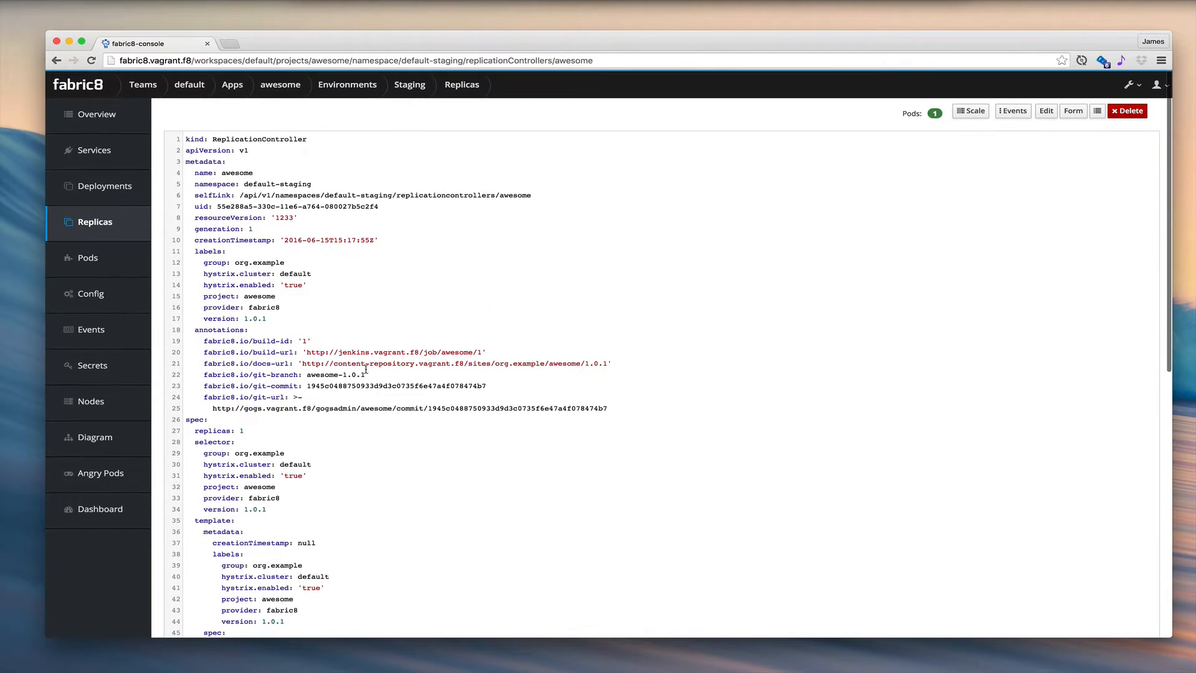
left_click(282, 91)
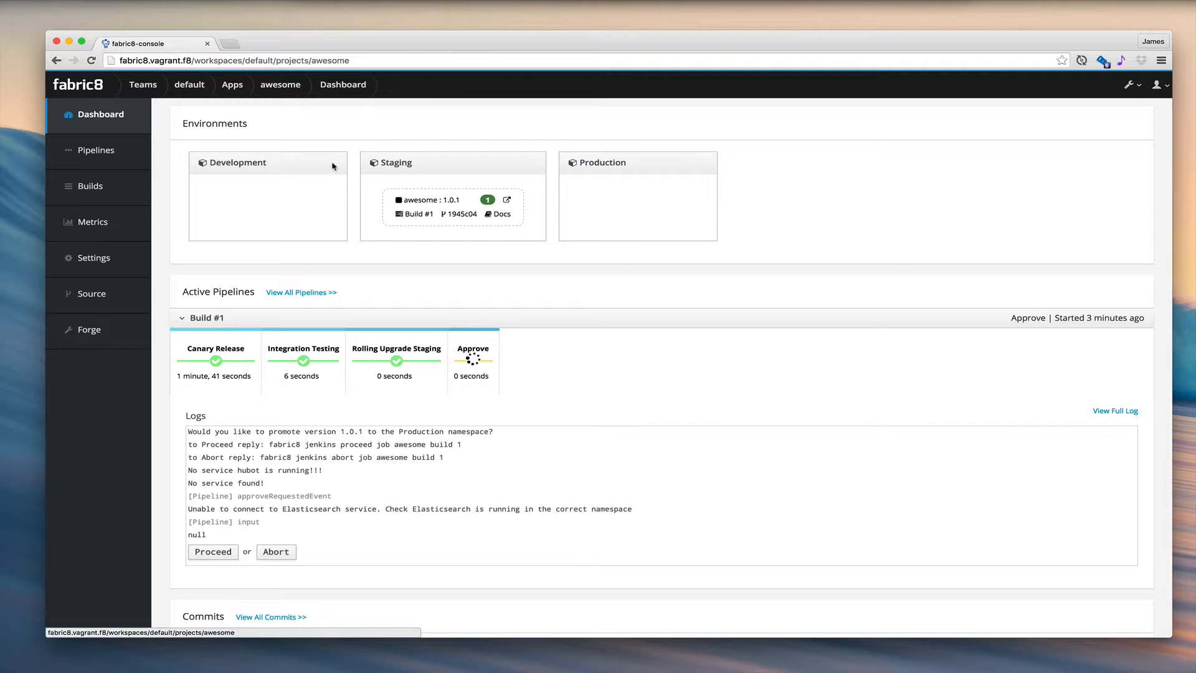
- Open the Jenkins console output for the Staging release's Build #1, and close the Jenkins page
left_click(416, 215)
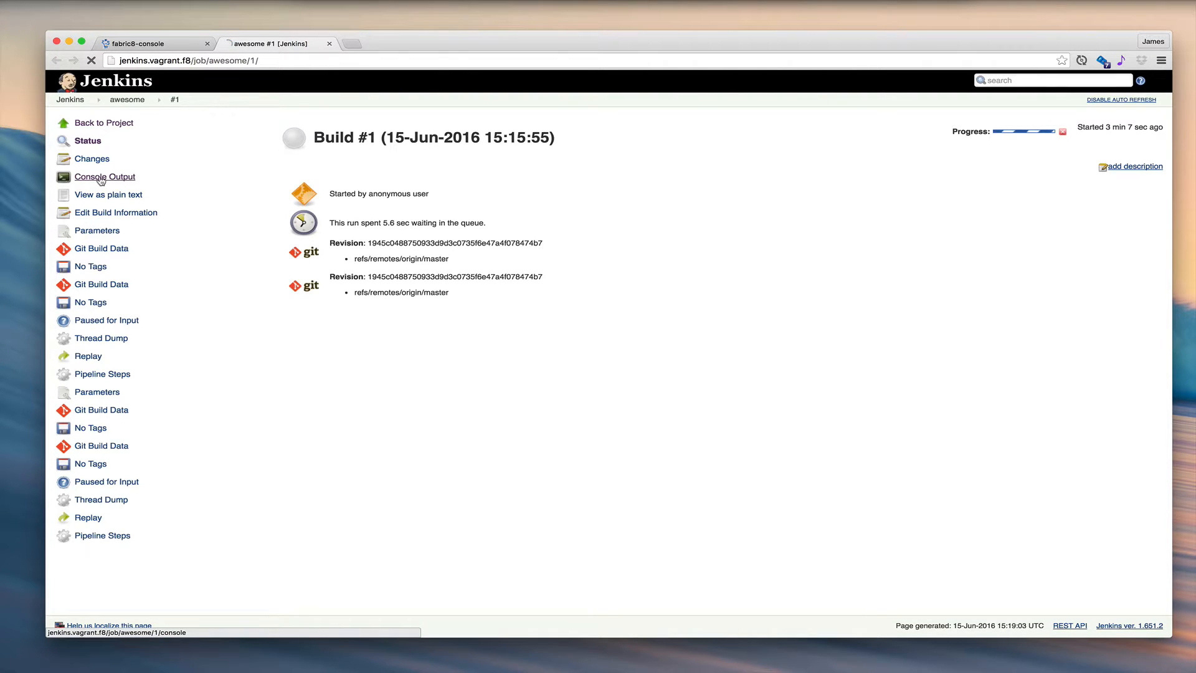
left_click(101, 179)
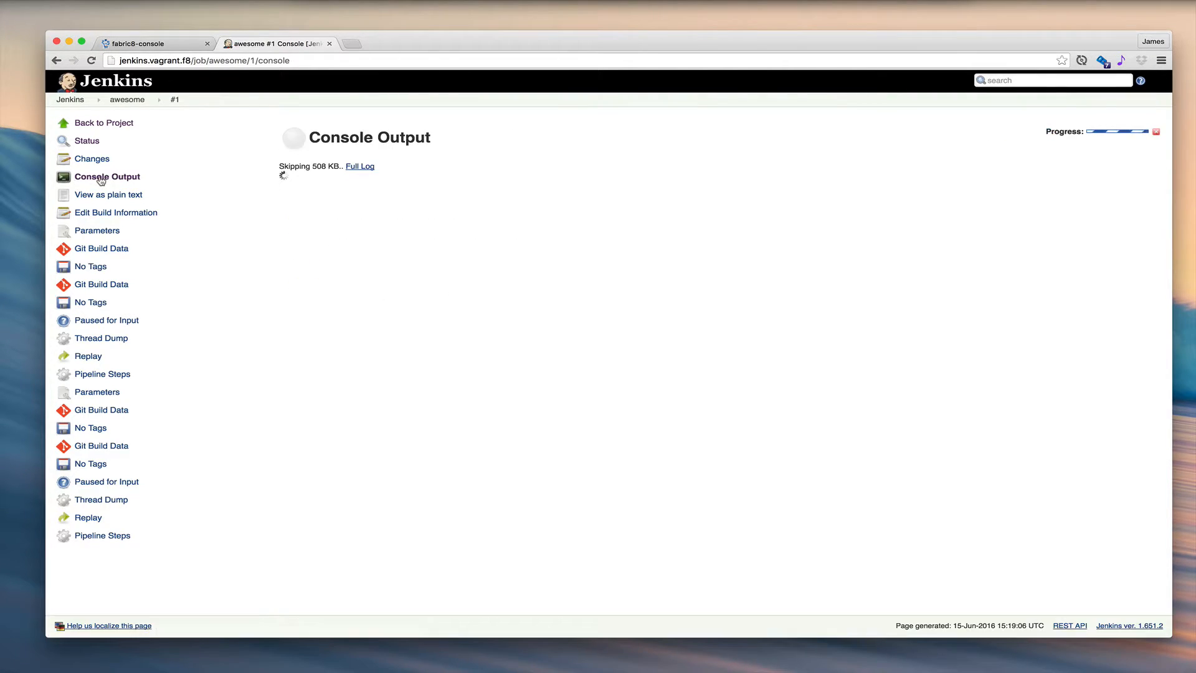
left_click(329, 43)
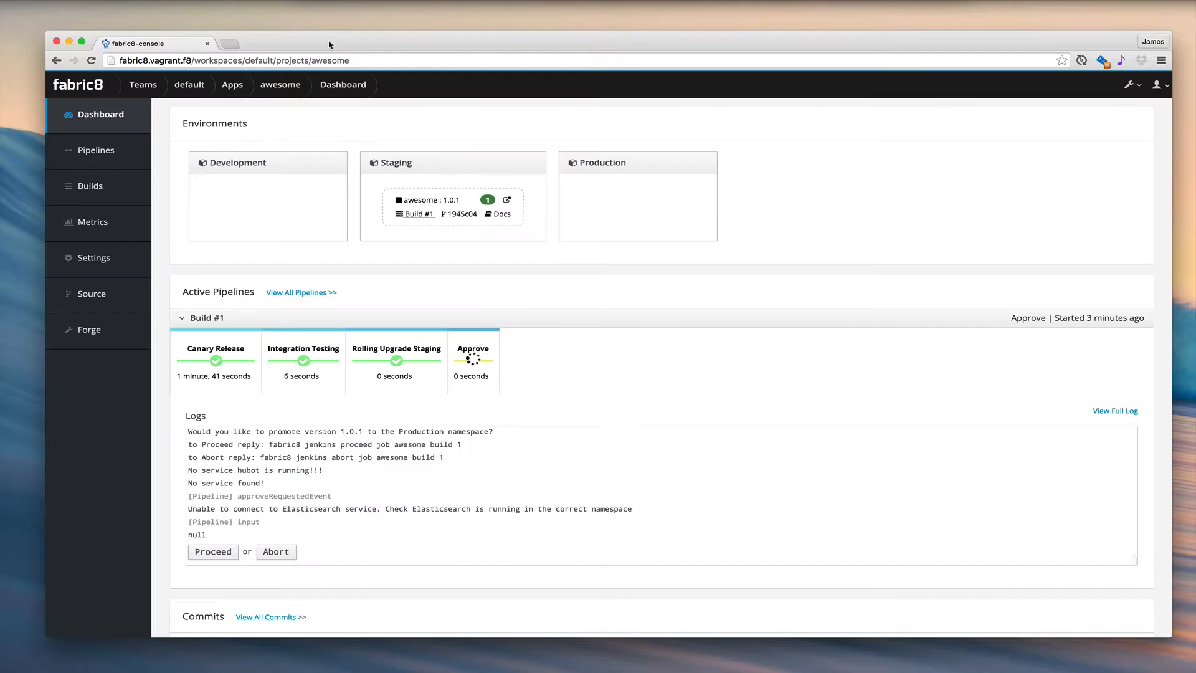
- Review the Jenkinsfile changes in the Git commit behind the Staging release, and close the commit page
left_click(455, 215)
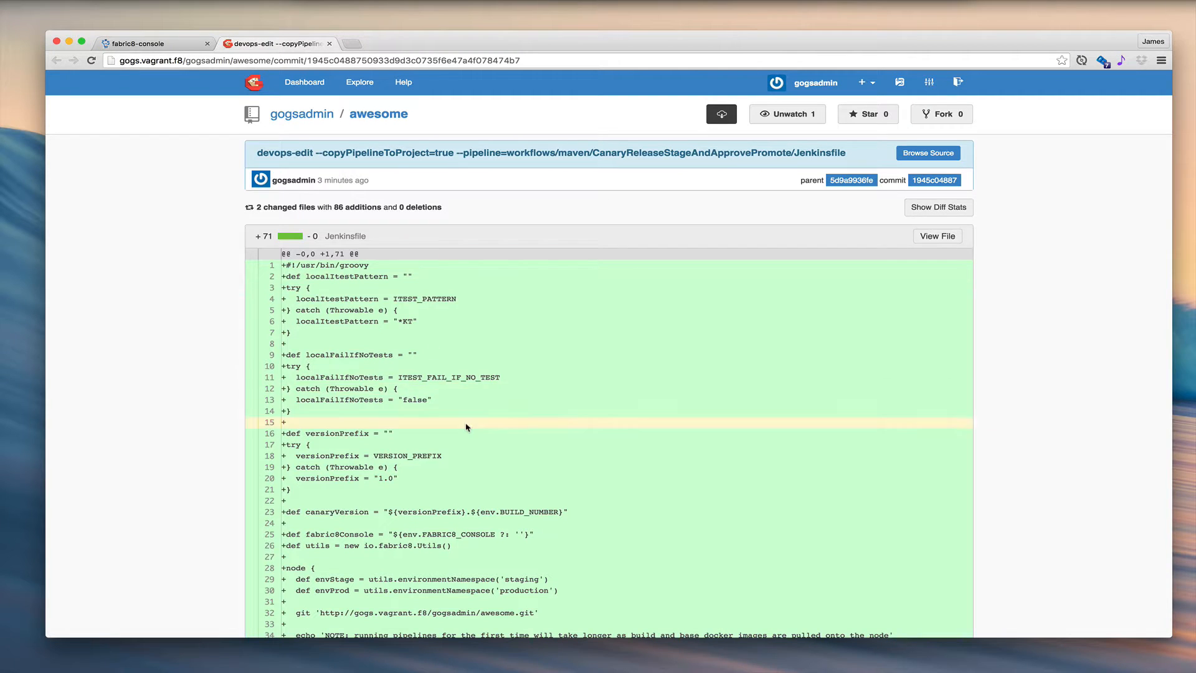
scroll(468, 428, "down", 5)
scroll(468, 427, "up", 5)
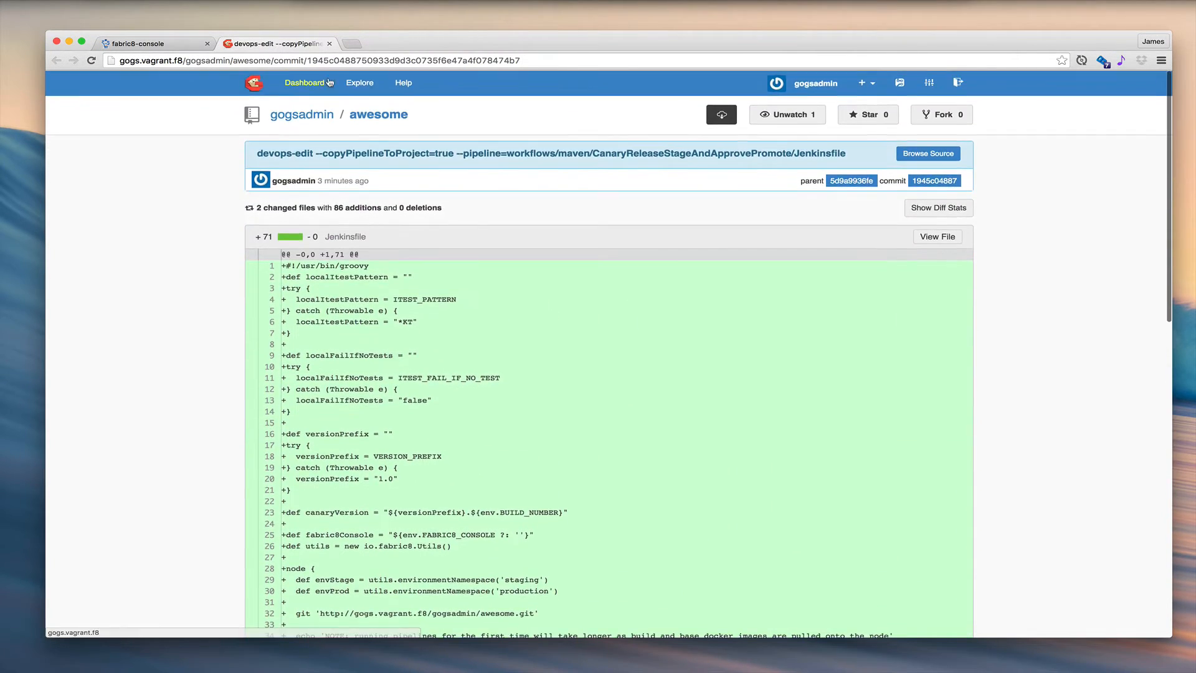
left_click(329, 44)
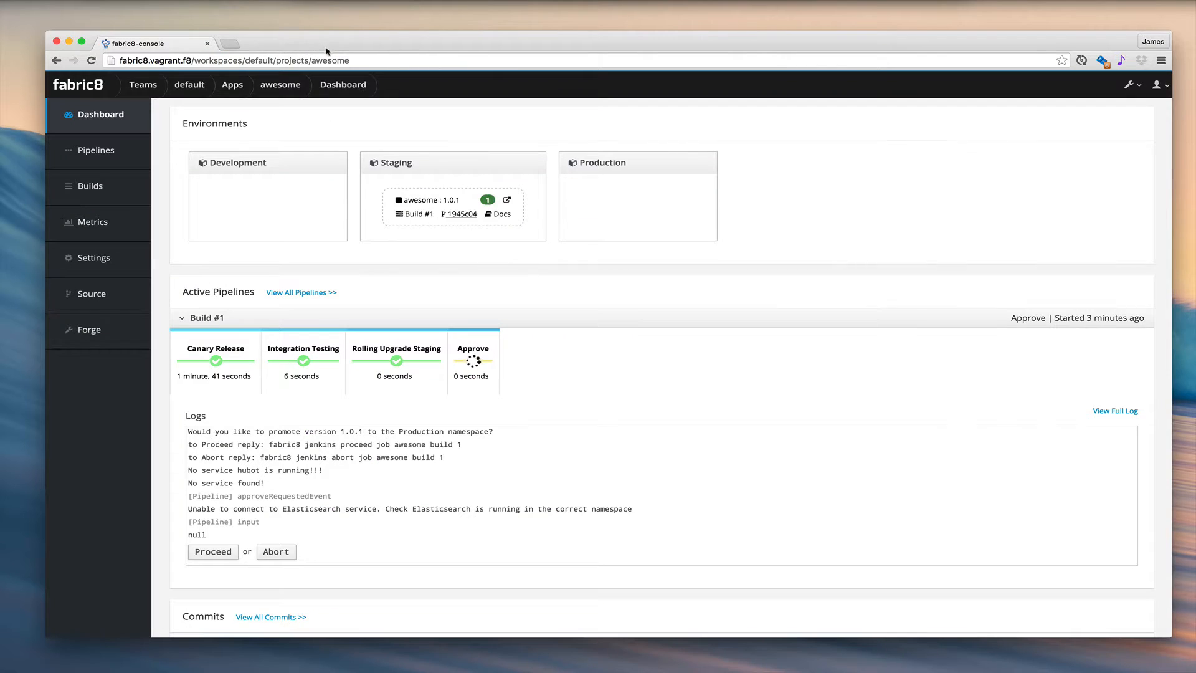
- Open the Staging release's documentation site, view the JavaDocs under its project reports, and return to the reports overview
left_click(496, 214)
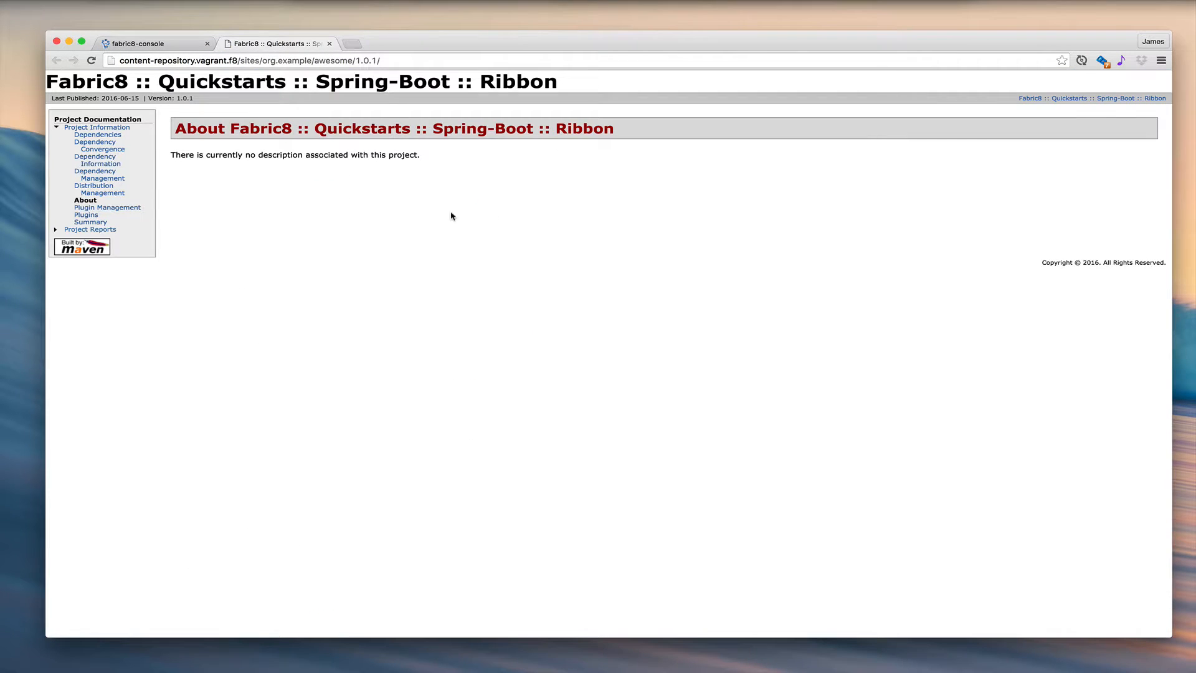
left_click(99, 230)
left_click(192, 228)
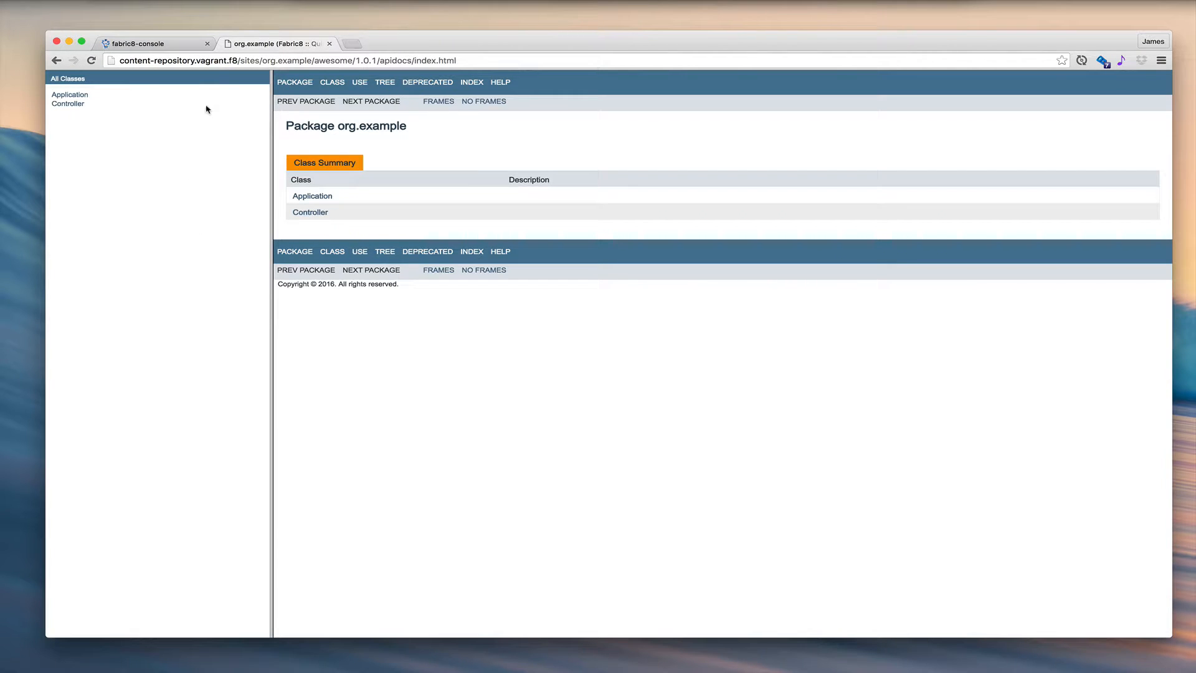
left_click(56, 61)
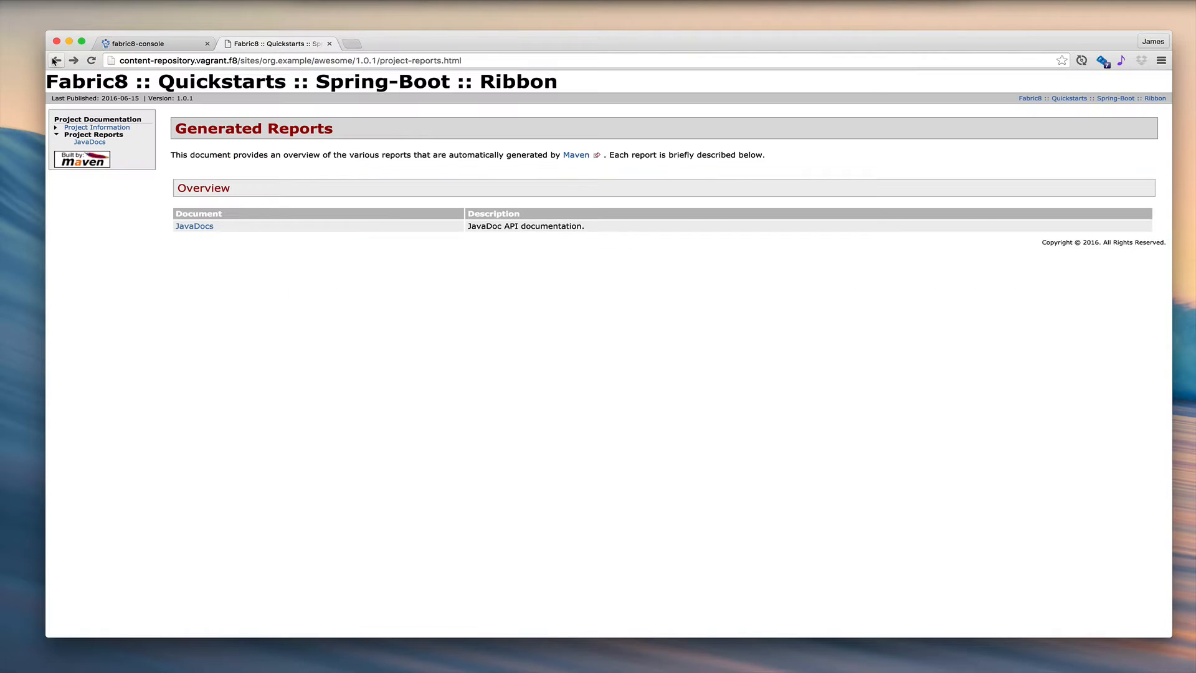
- Review the Dependency Information page in the site's project information, and close the documentation
left_click(99, 129)
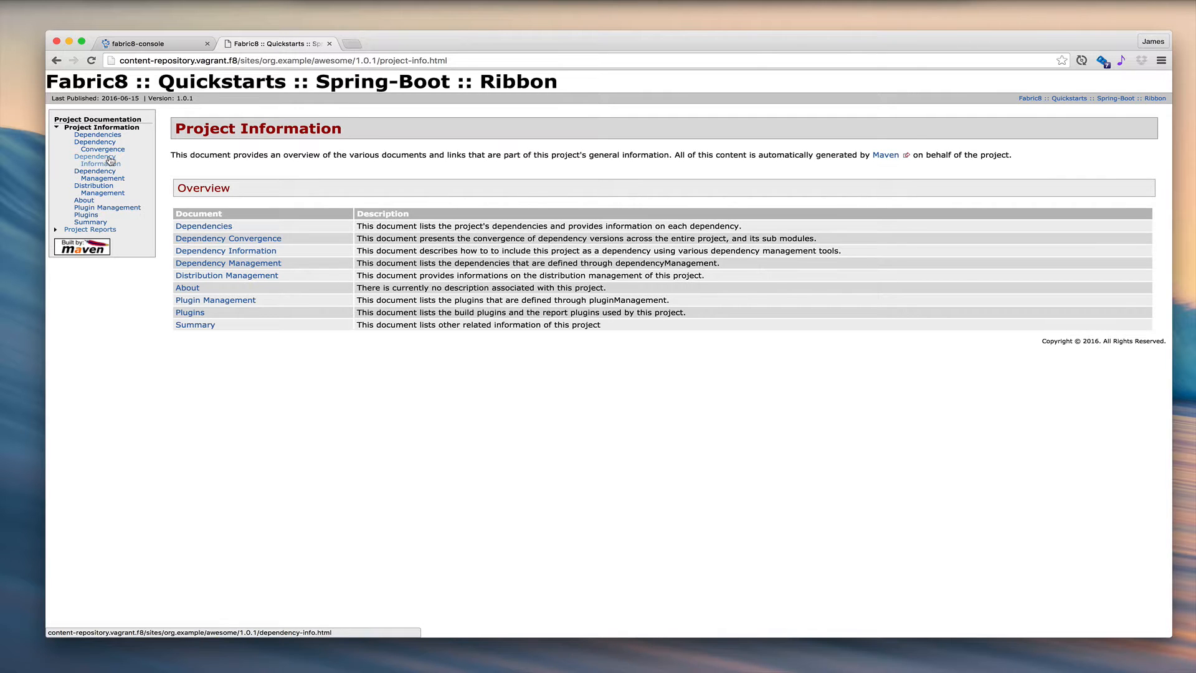
left_click(111, 161)
scroll(344, 378, "down", 3)
scroll(344, 379, "up", 10)
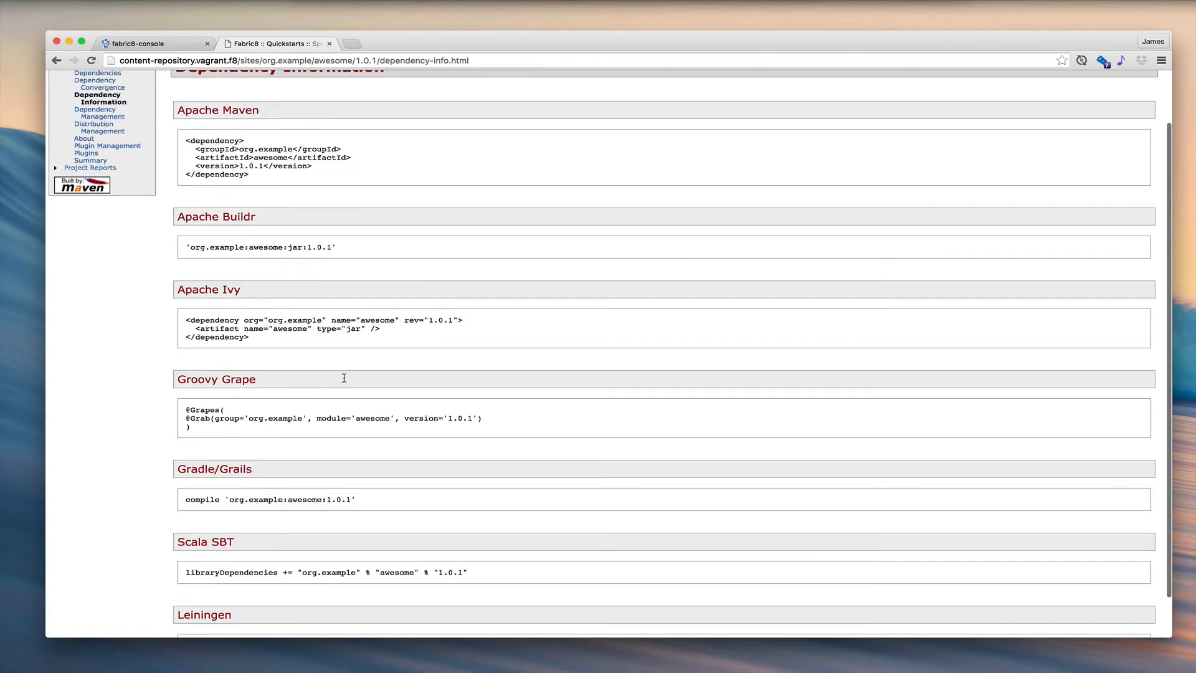
left_click(329, 44)
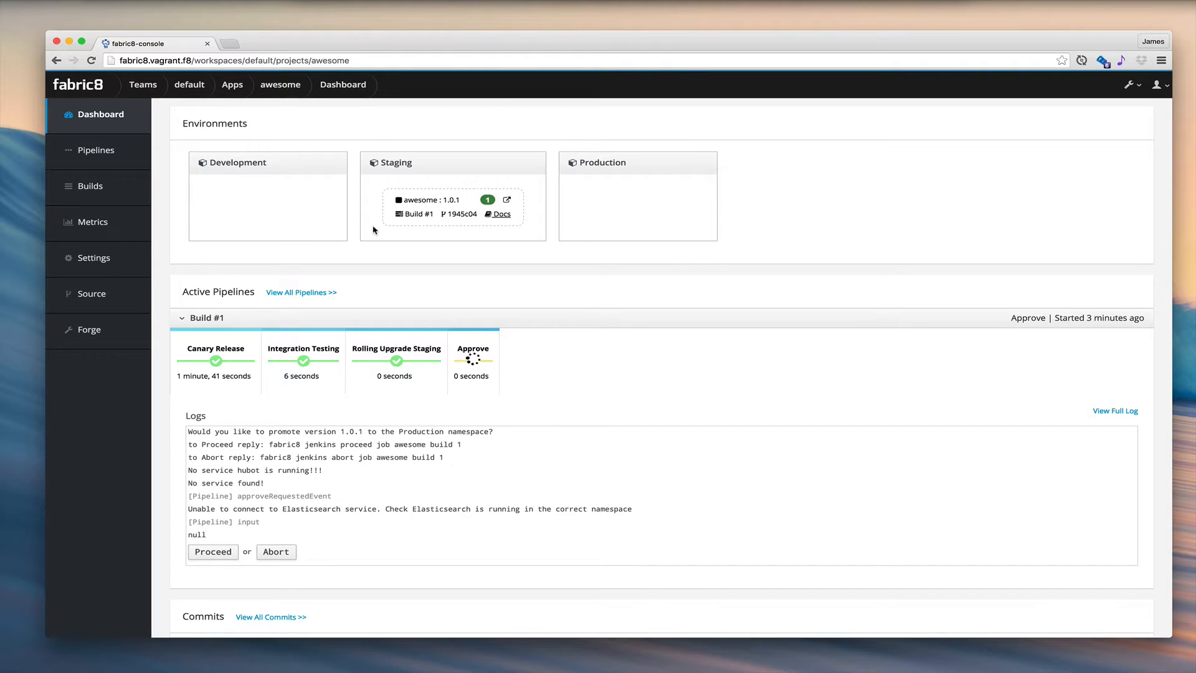
- Approve the waiting Build #1 pipeline so that awesome version 1.0.1 is promoted to Production
left_click(209, 554)
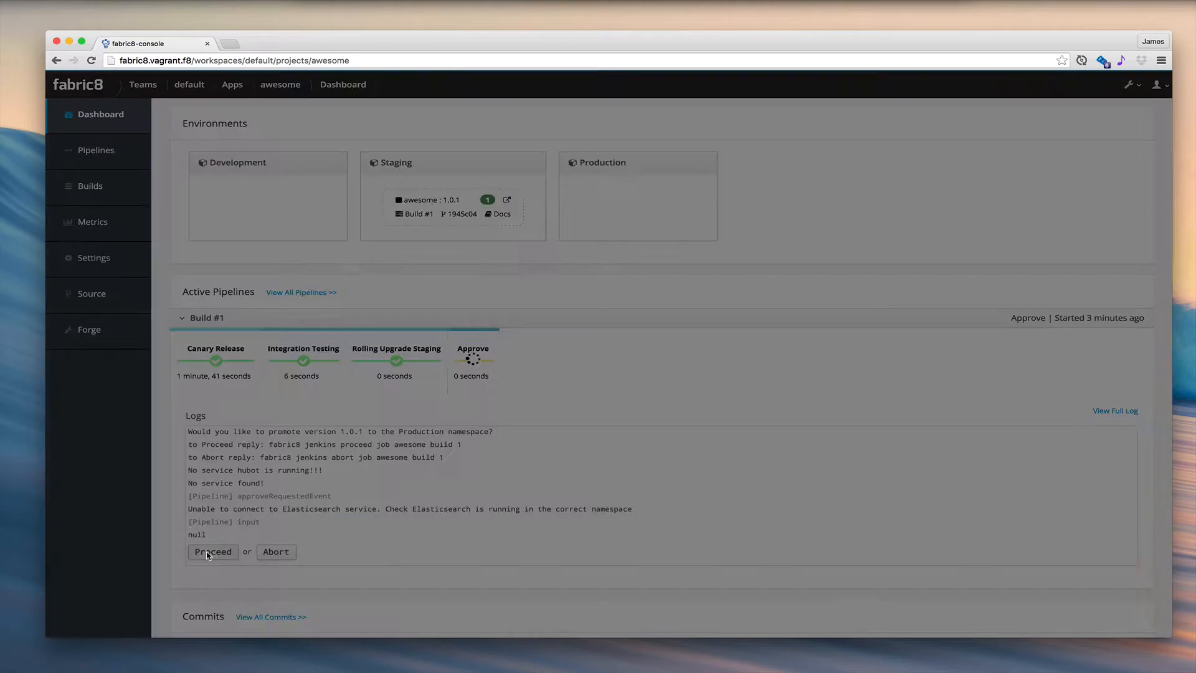
left_click(714, 297)
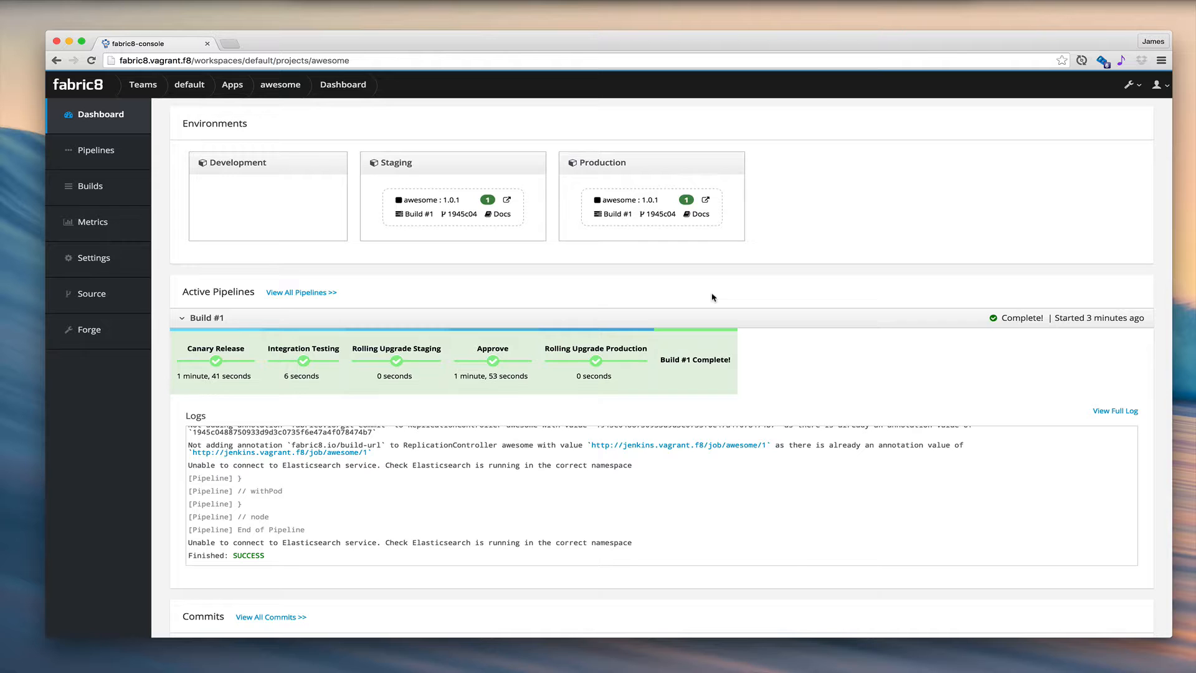
- Open the awesome service running in Production, check its hello response, and close the page
left_click(708, 200)
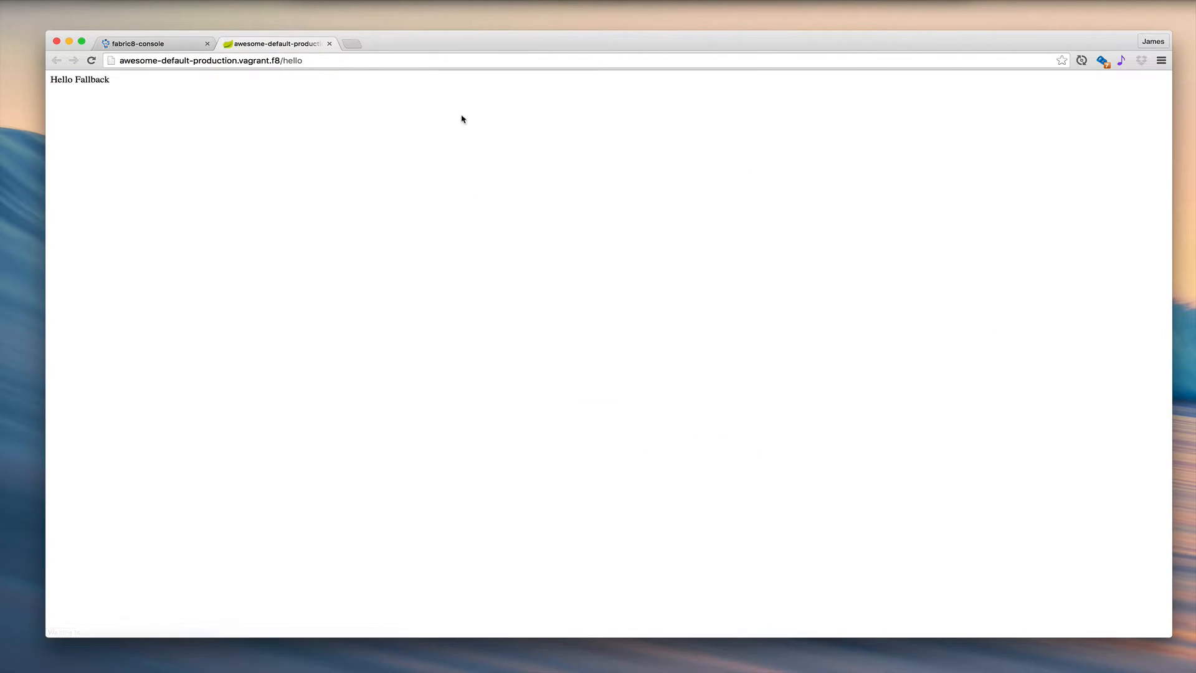
left_click(329, 44)
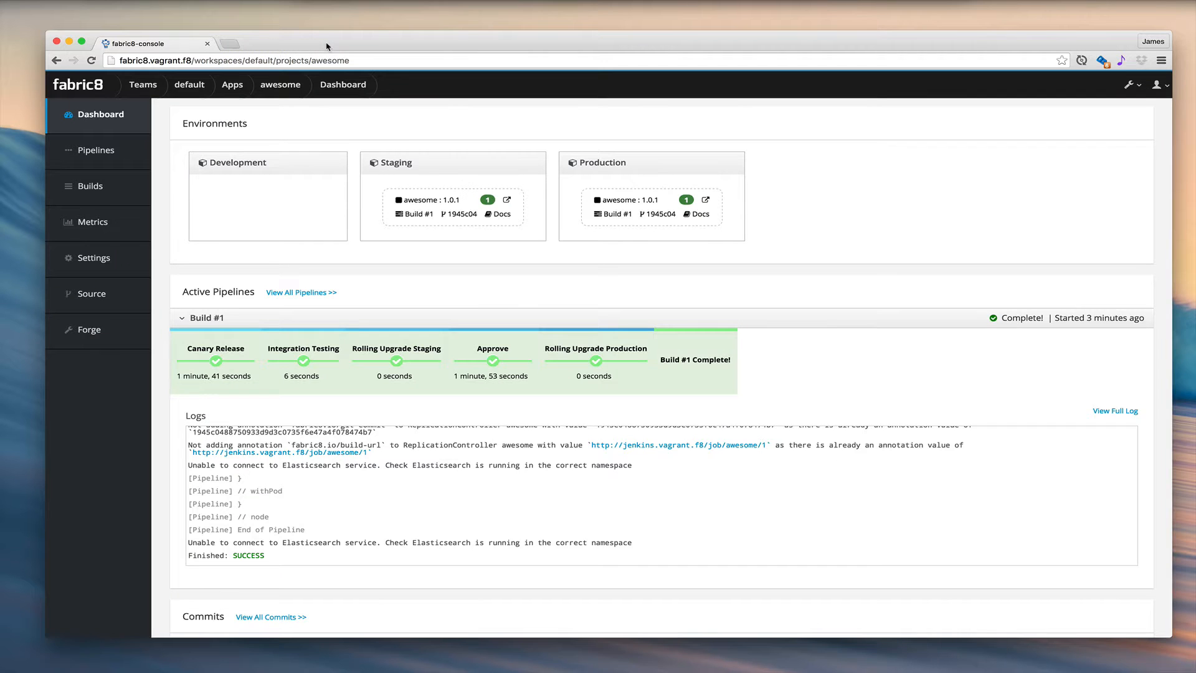
- Open Controller.java from src/main/java/org/example in the awesome project's source
left_click(97, 294)
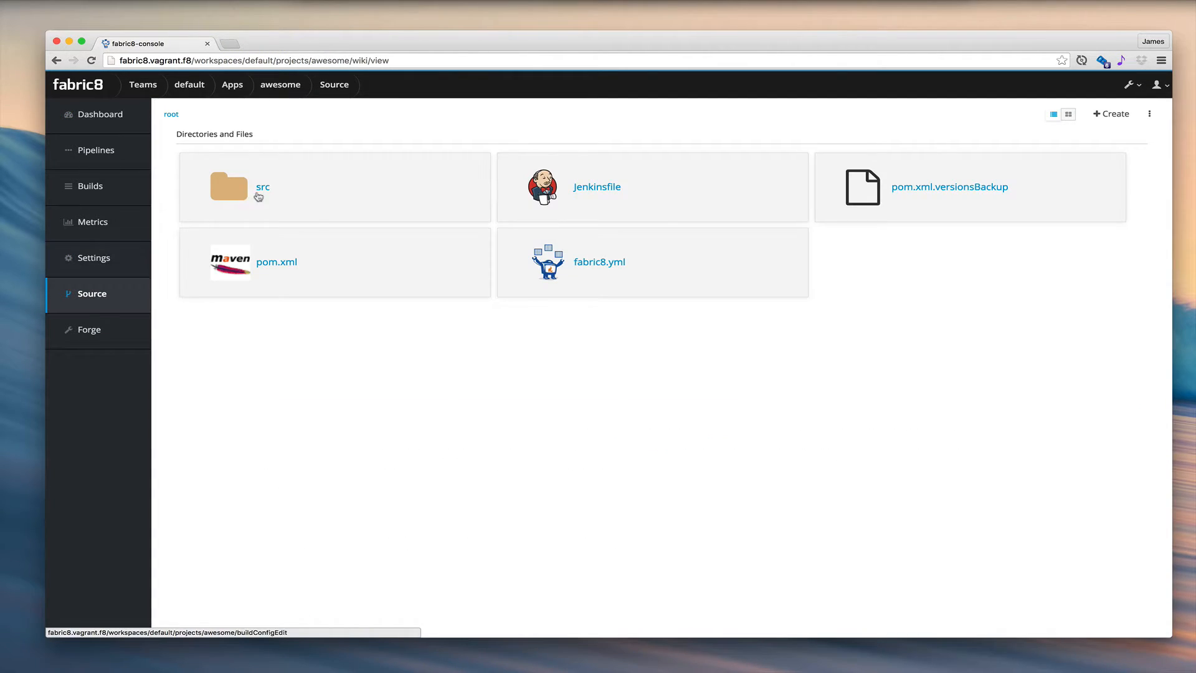
left_click(266, 189)
left_click(266, 190)
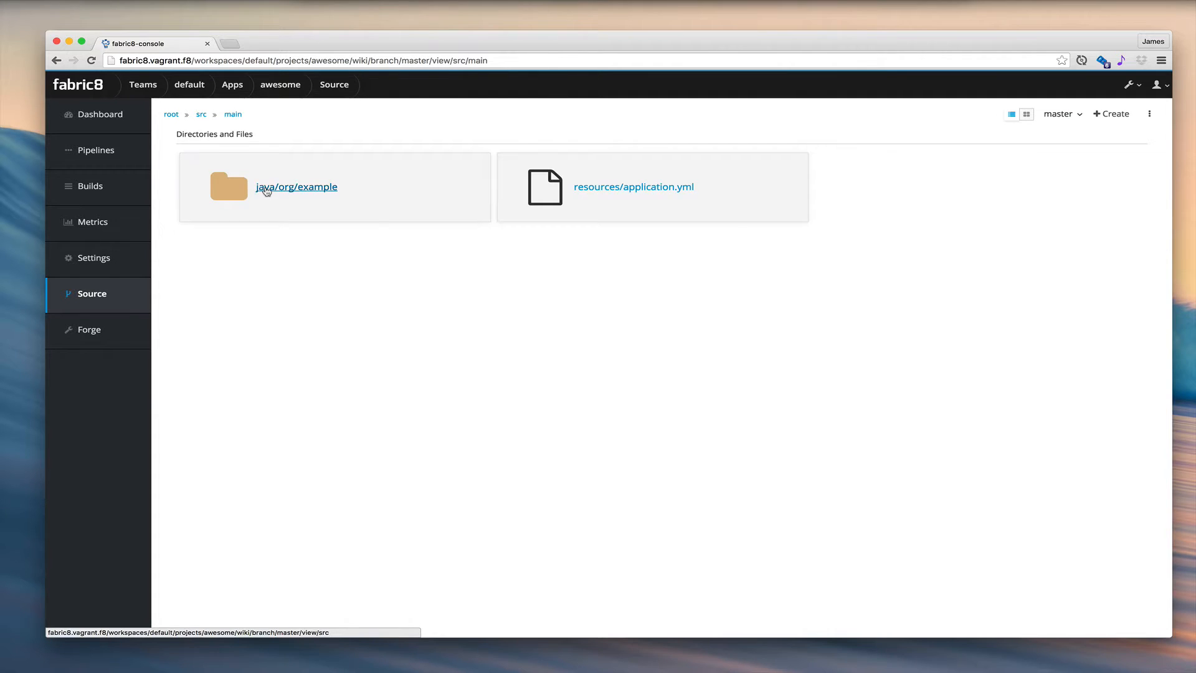
left_click(268, 190)
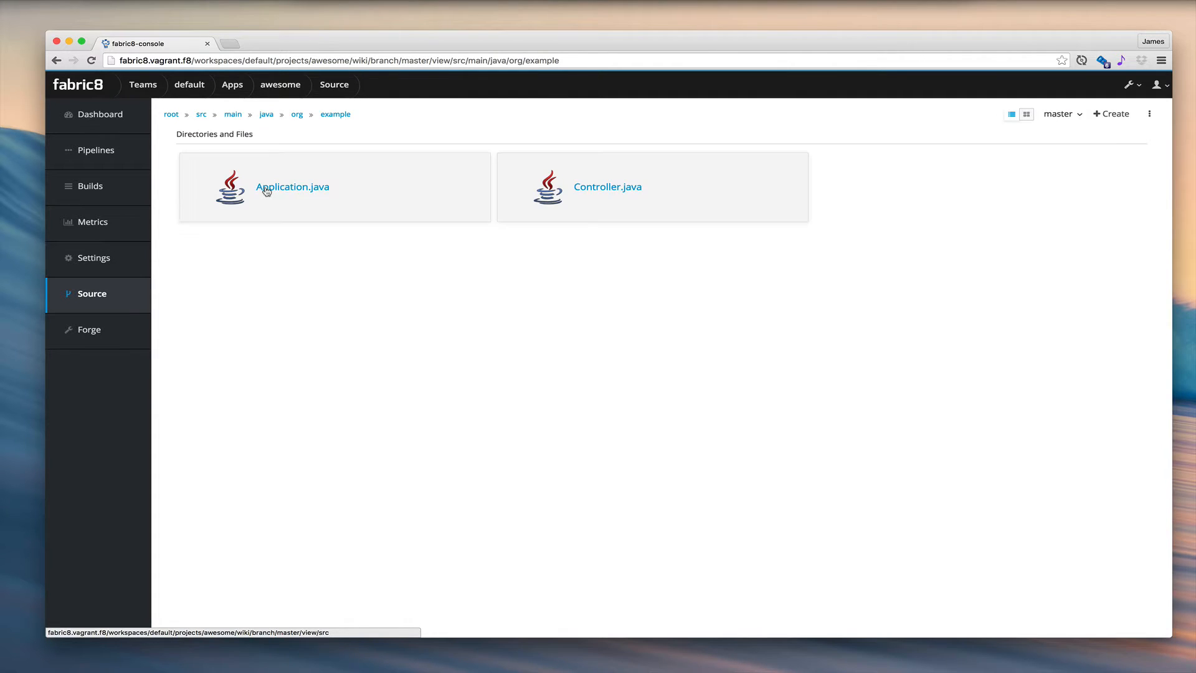
left_click(609, 188)
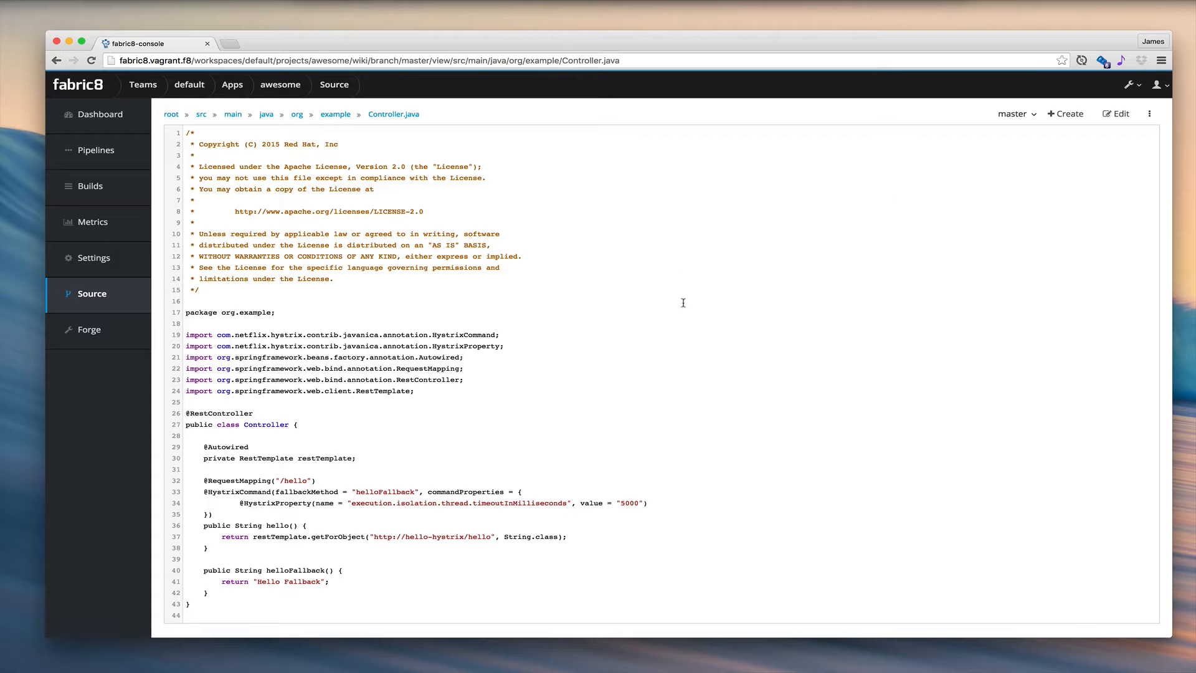
- Examine the /hello mapping, the called service URL, the Hystrix timeout and the fallback return value in Controller.java
left_click_drag(205, 481, 468, 498)
left_click(468, 498)
left_click_drag(374, 536, 481, 537)
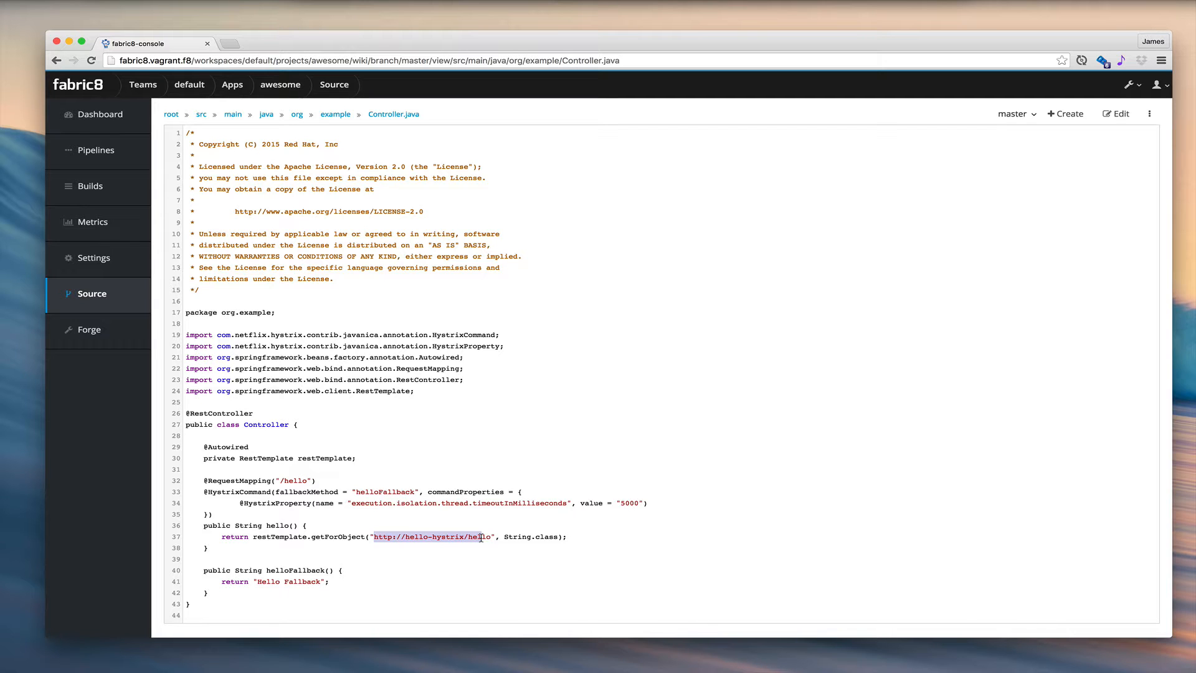
left_click(481, 537)
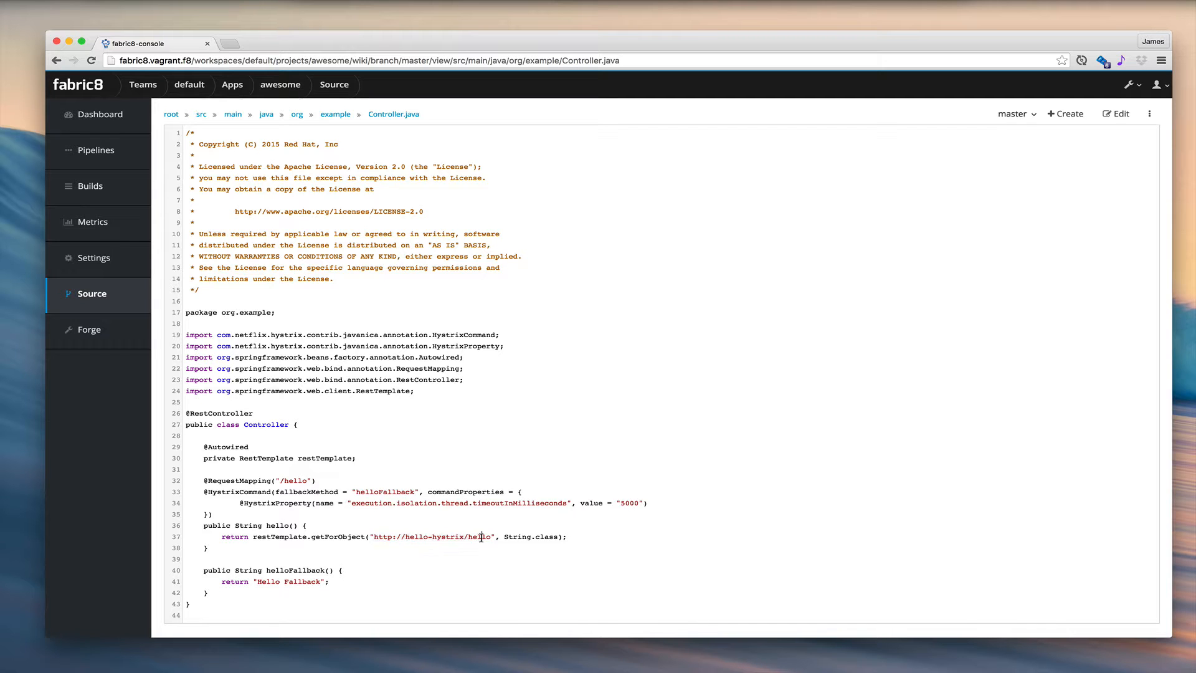
double_click(631, 502)
left_click(257, 585)
left_click_drag(256, 585, 345, 585)
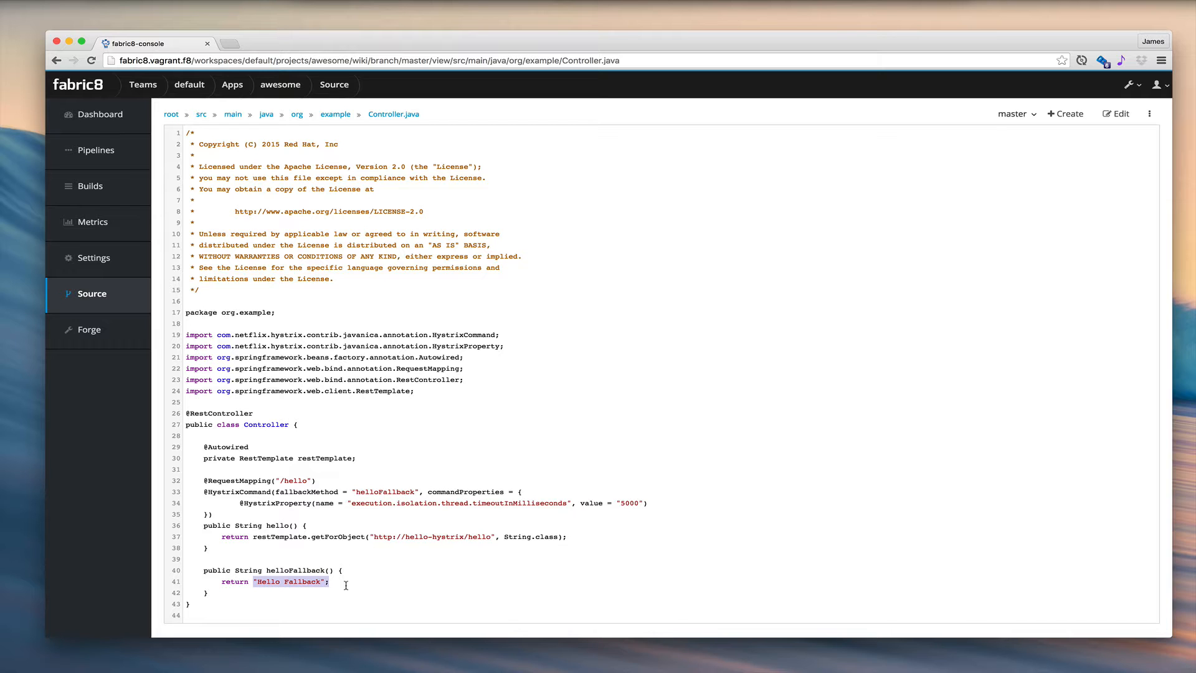
left_click(346, 585)
- Edit Controller.java so that helloFallback returns "Hello AEWSOME Fallback", and save the file
left_click(1116, 113)
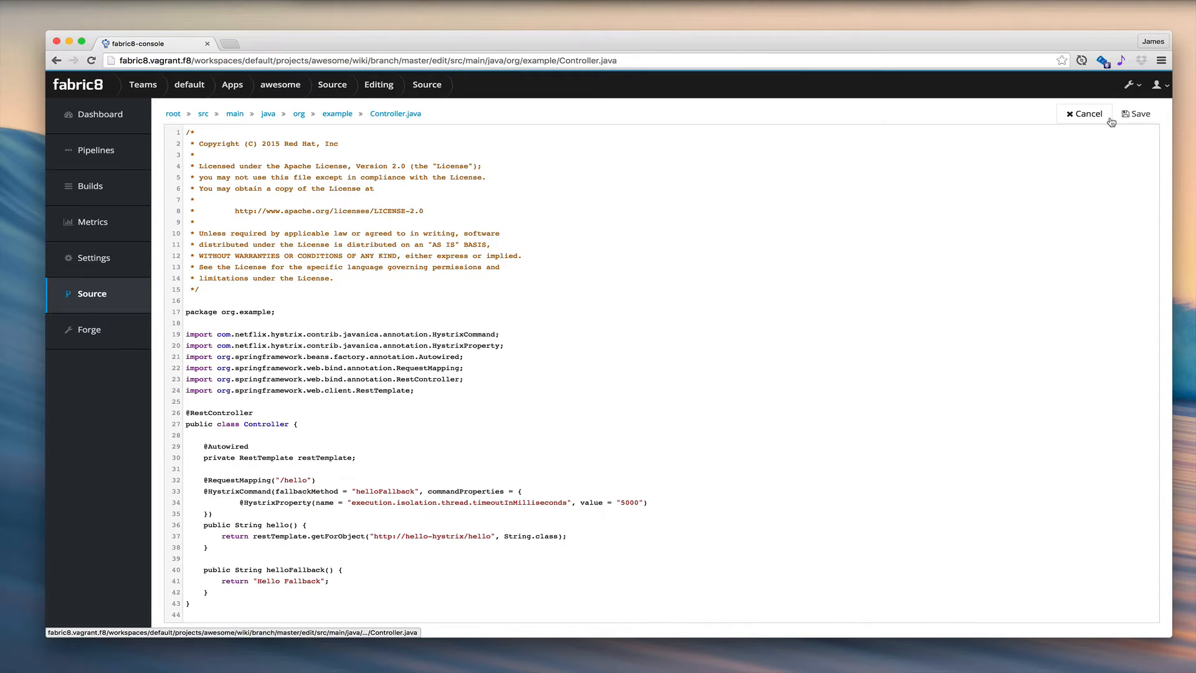
left_click(285, 581)
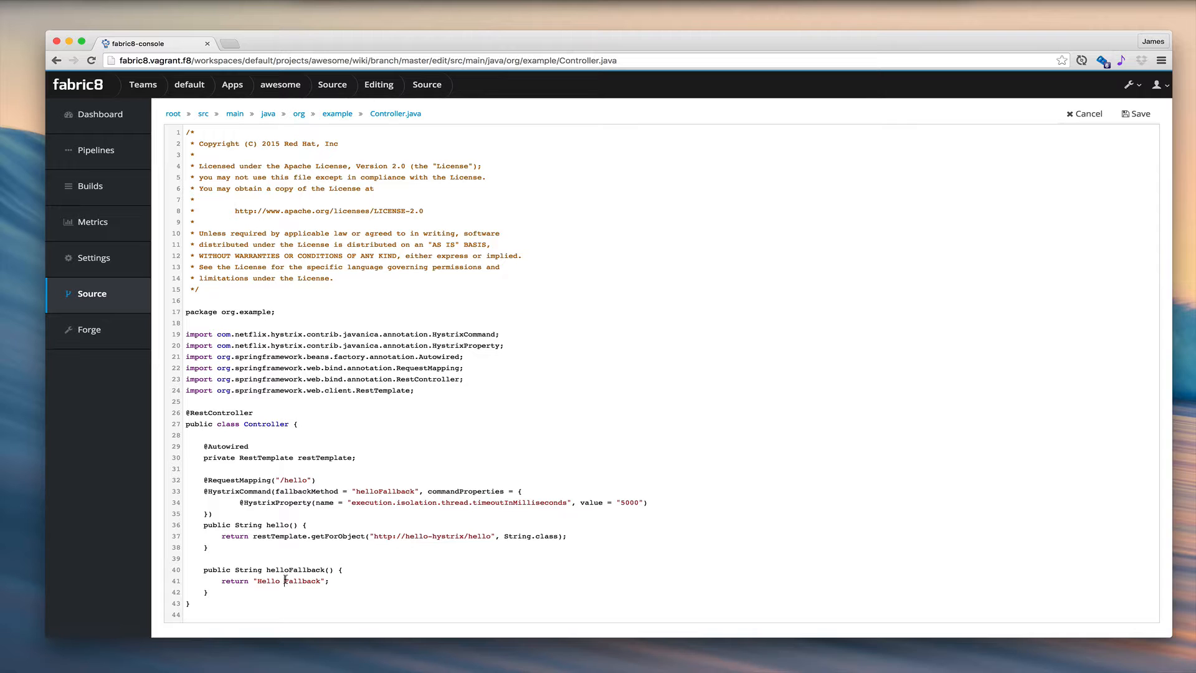
type("AEWSOME")
left_click(1137, 115)
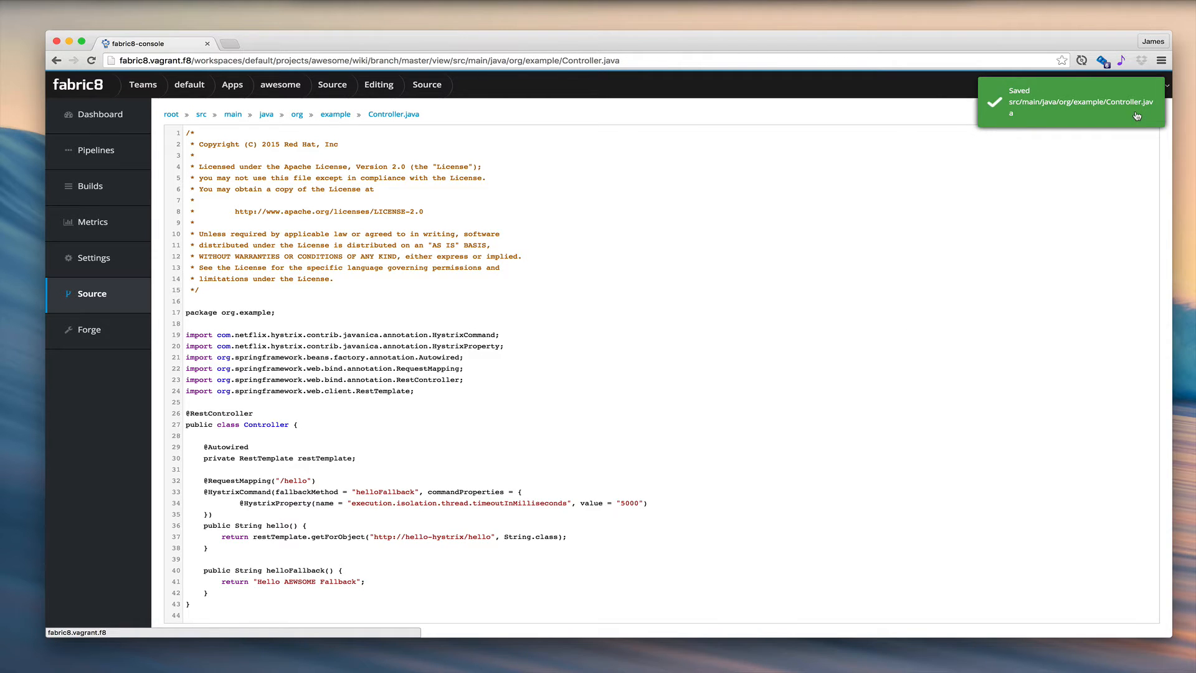
- From the awesome project's dashboard, open the version 1.0.2 service running in Staging, check its hello response, and close the page
left_click(285, 87)
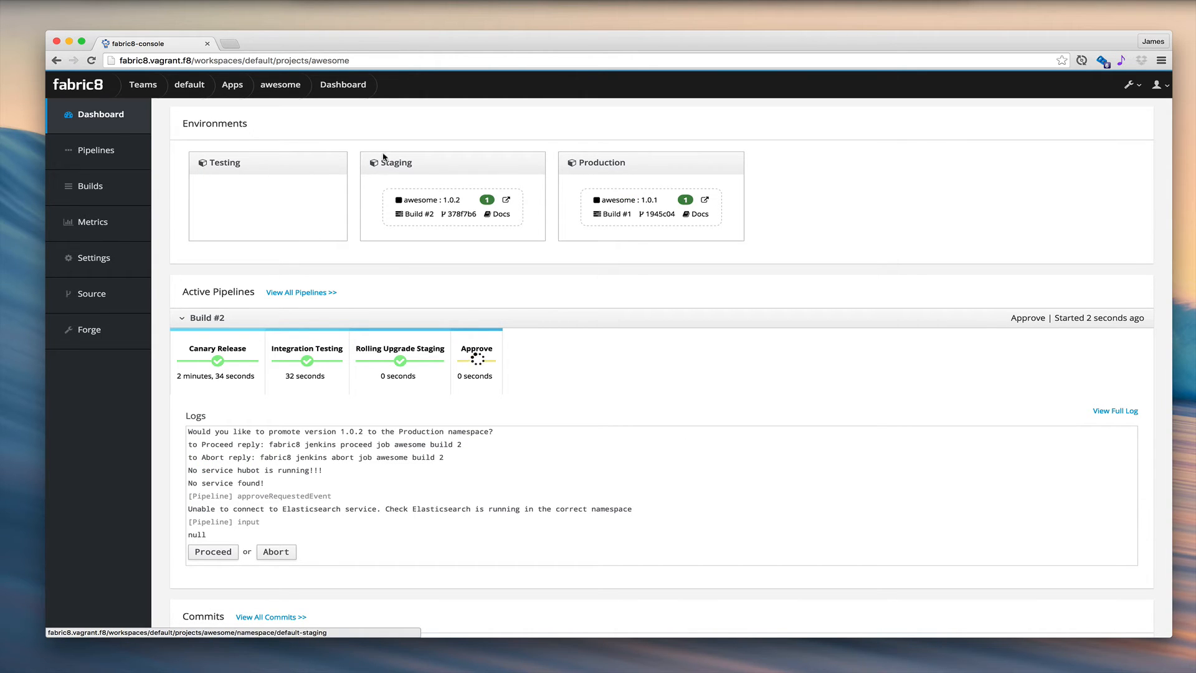
left_click(507, 201)
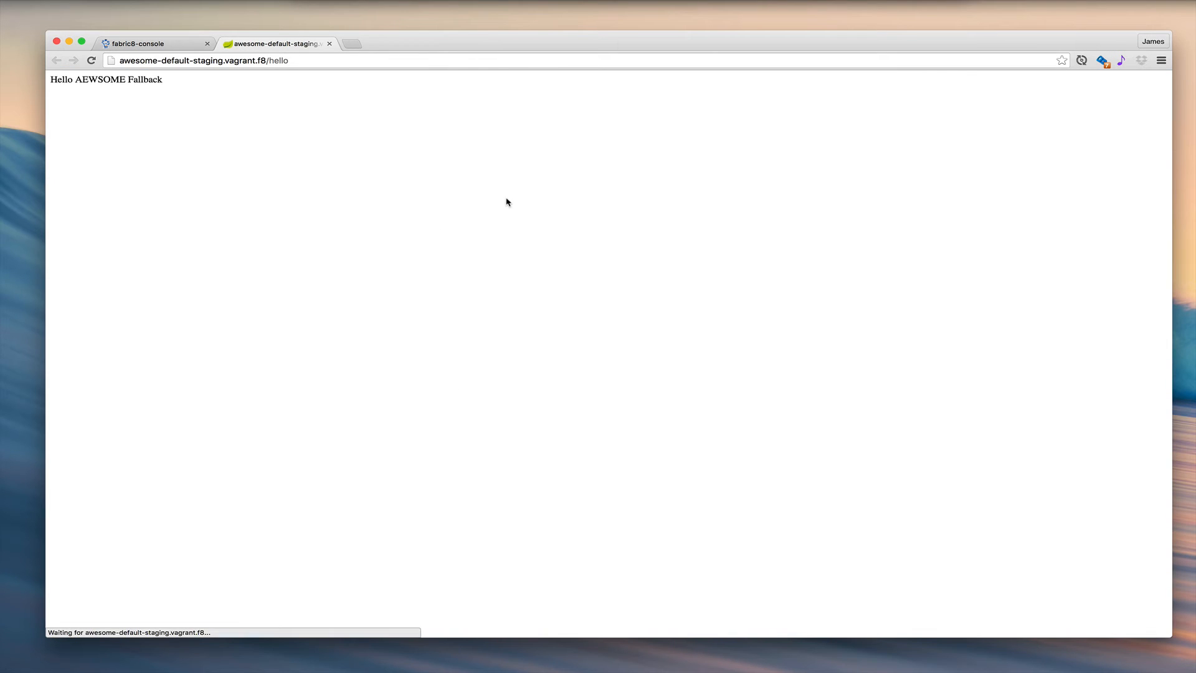
left_click(333, 43)
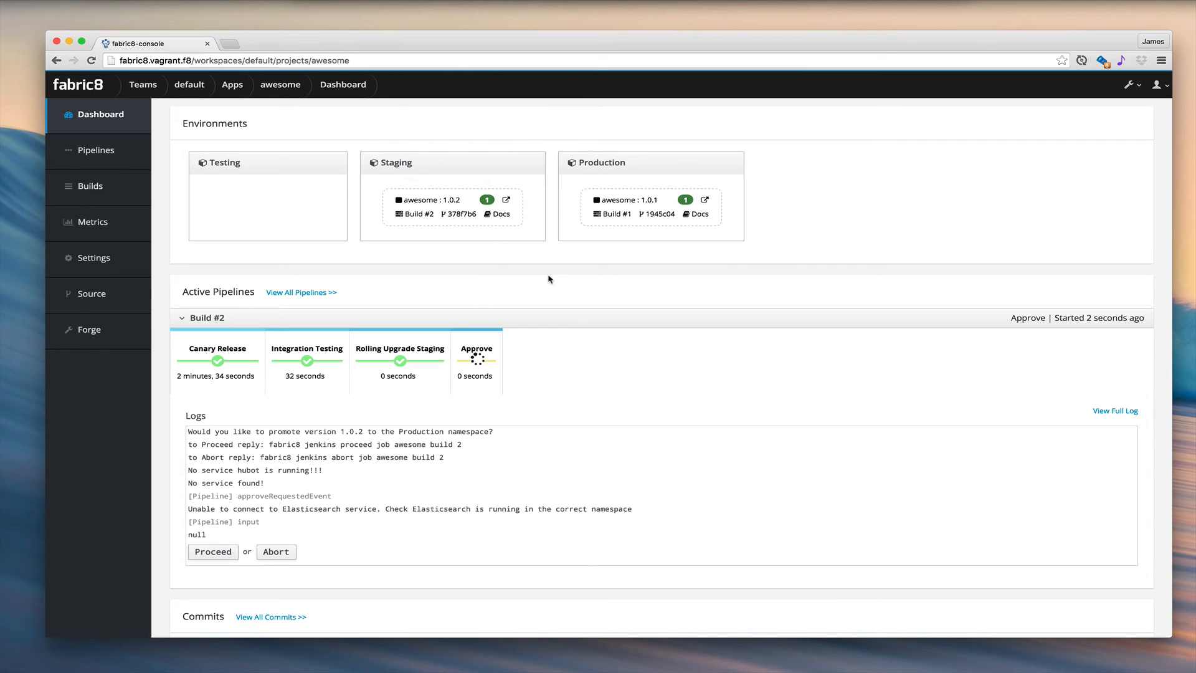
- Approve the waiting Build #2 pipeline to promote awesome version 1.0.2 to Production, and check the Production service's hello response
left_click(214, 552)
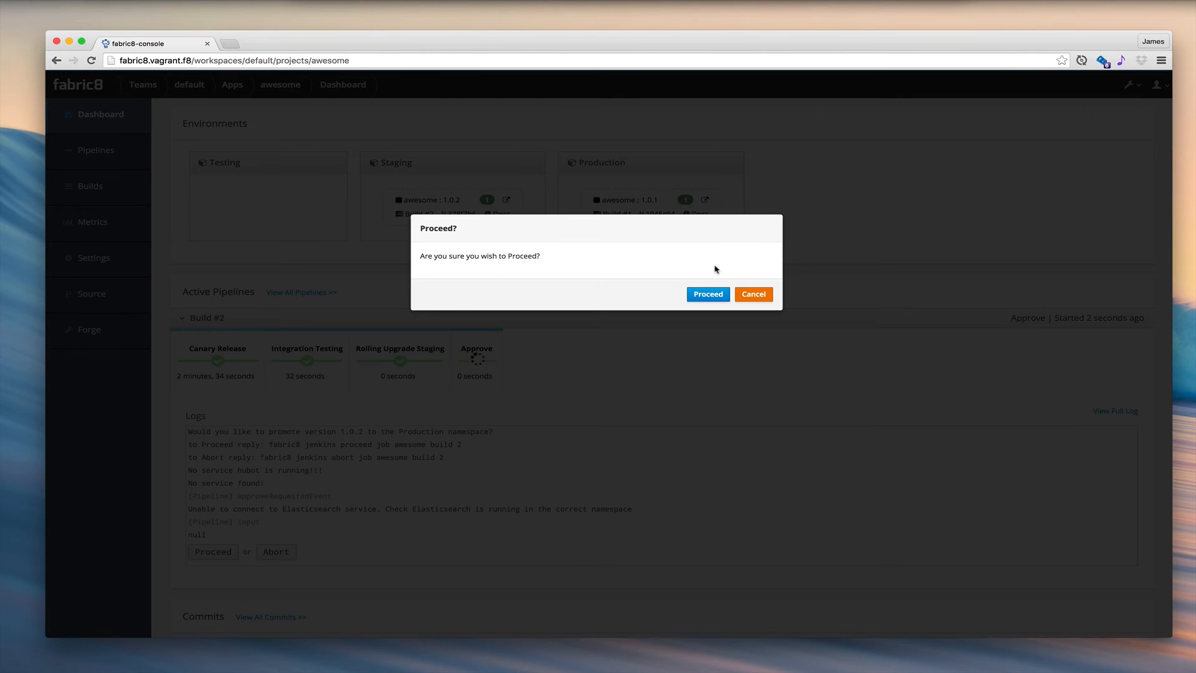
left_click(706, 294)
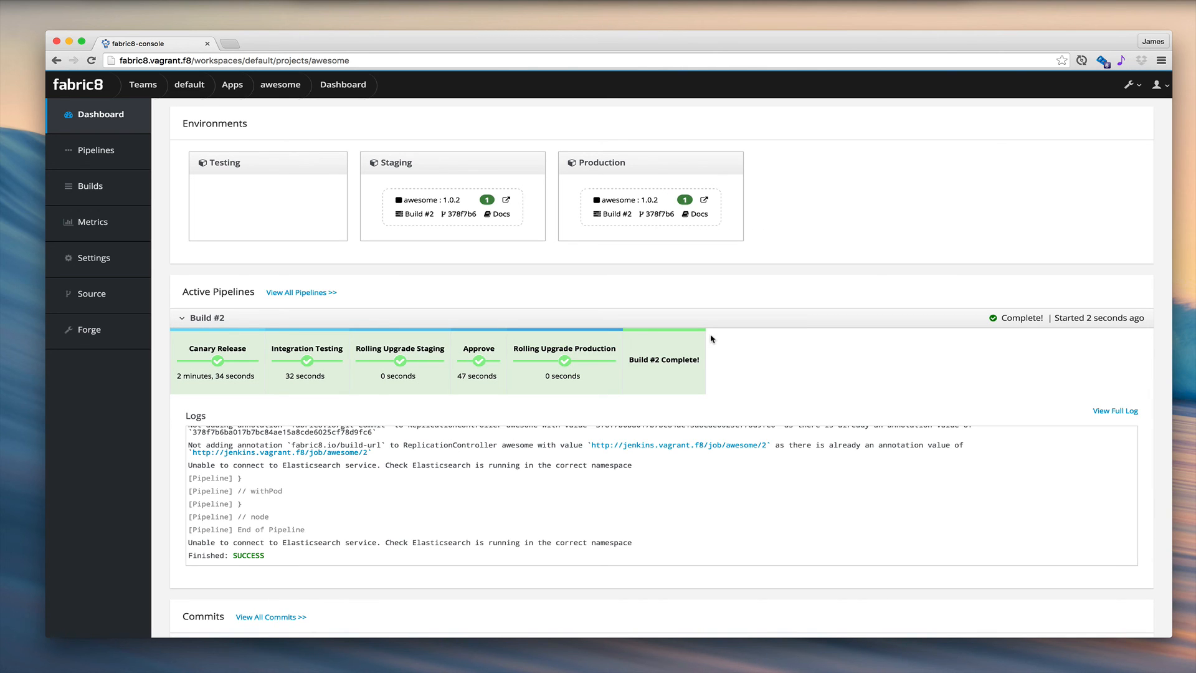
left_click(704, 201)
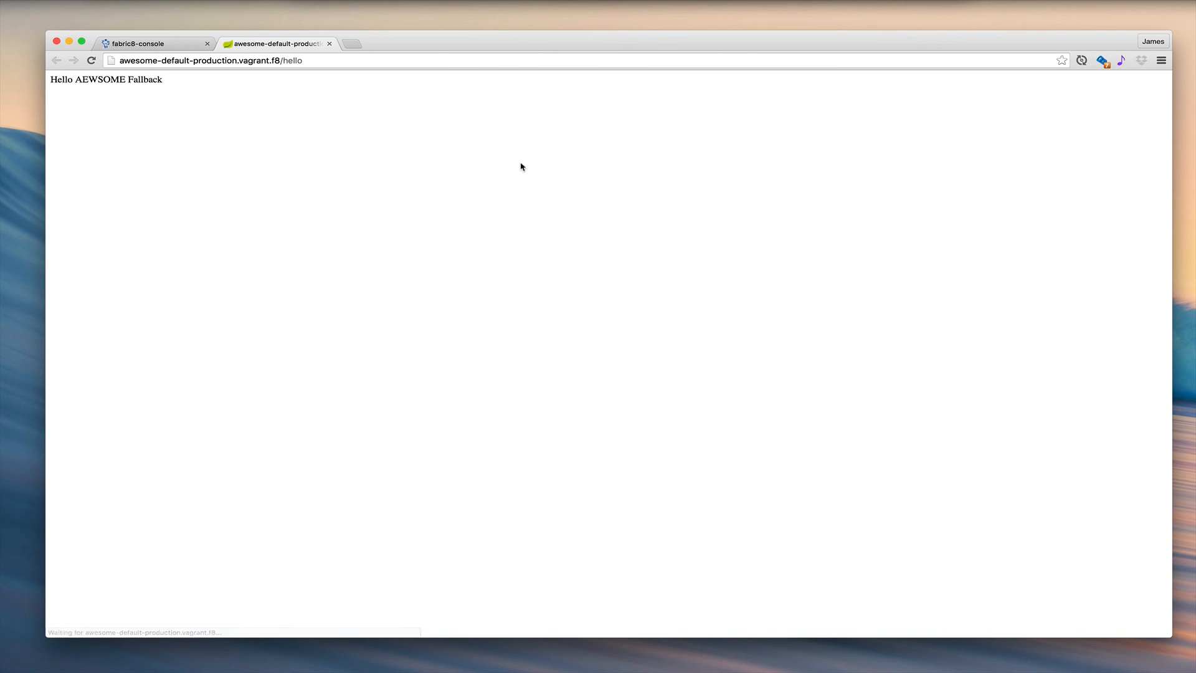
left_click(330, 44)
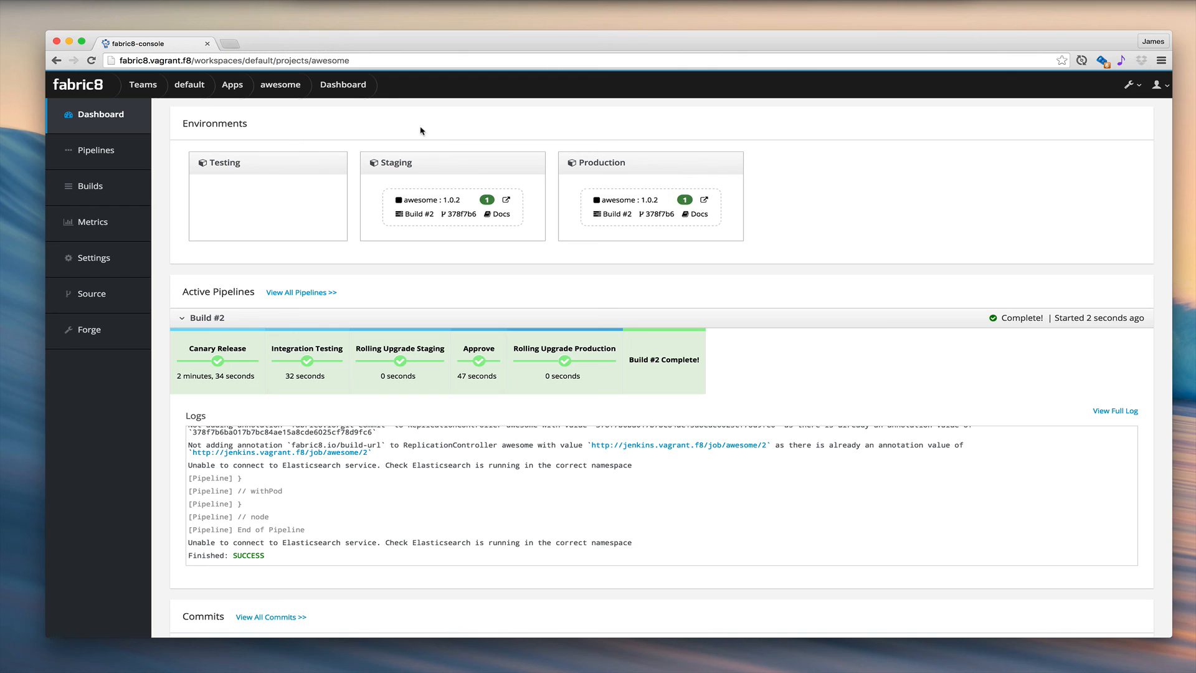